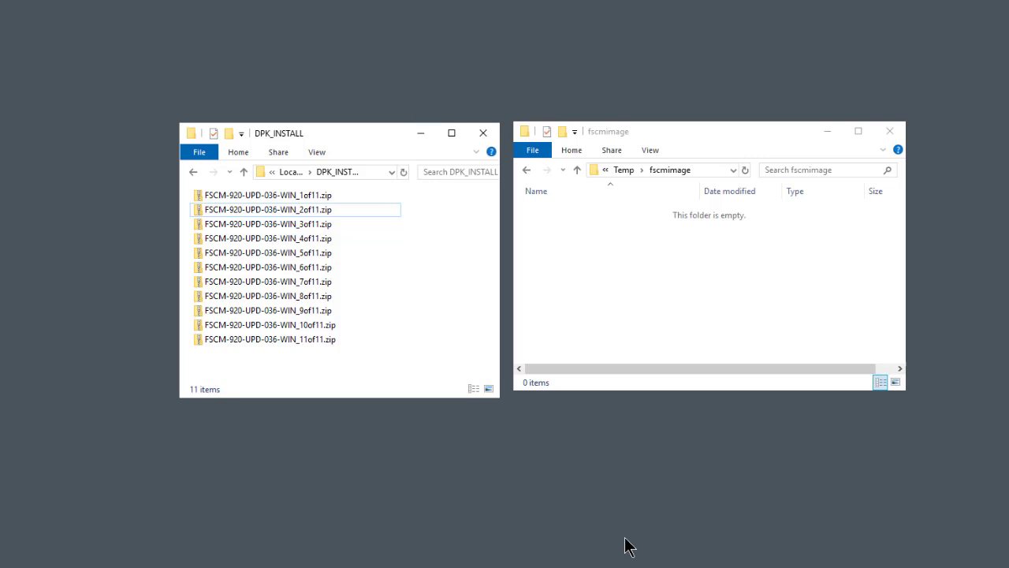
Copy FSCM-920-UPD-036-WIN_2of11.zip (2.67 GB) into the empty C:\Temp\fscmimage folder.
right_click(233, 213)
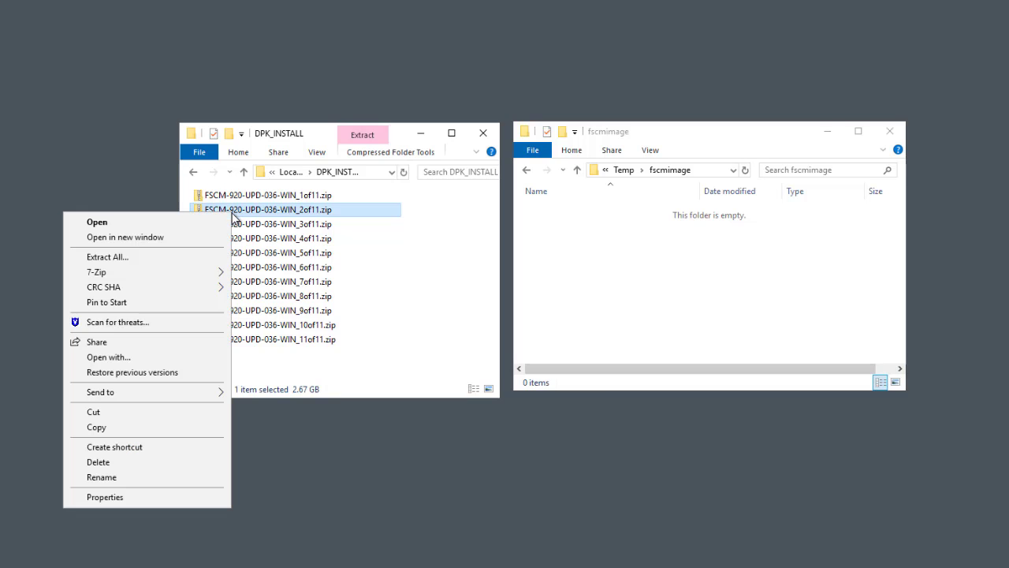
click(151, 427)
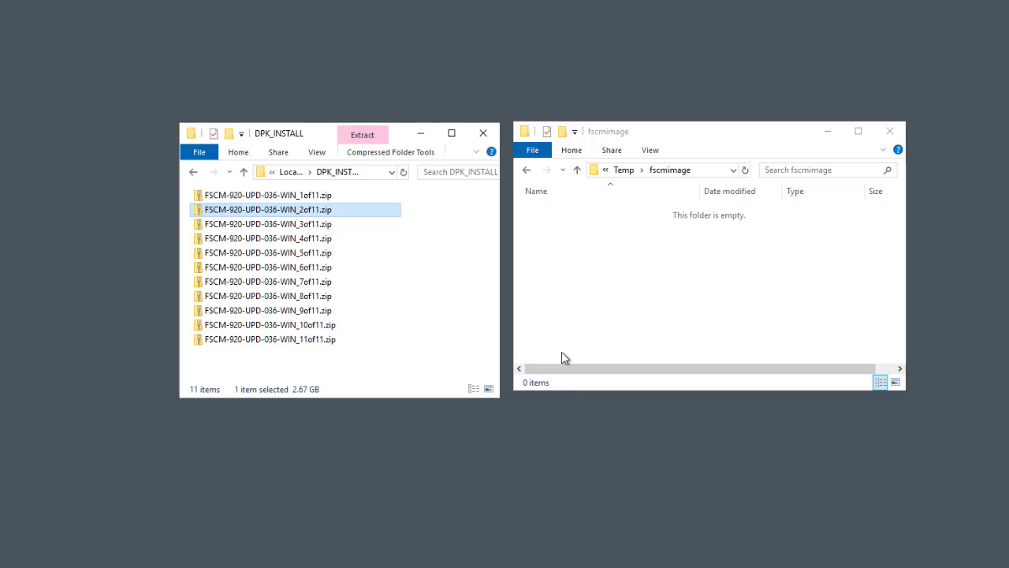
right_click(573, 304)
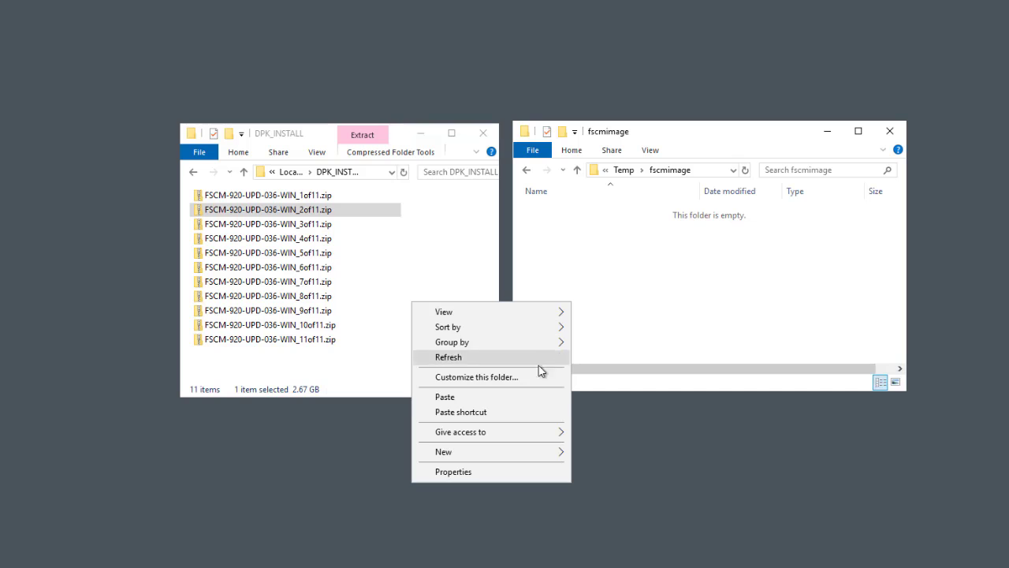
click(503, 398)
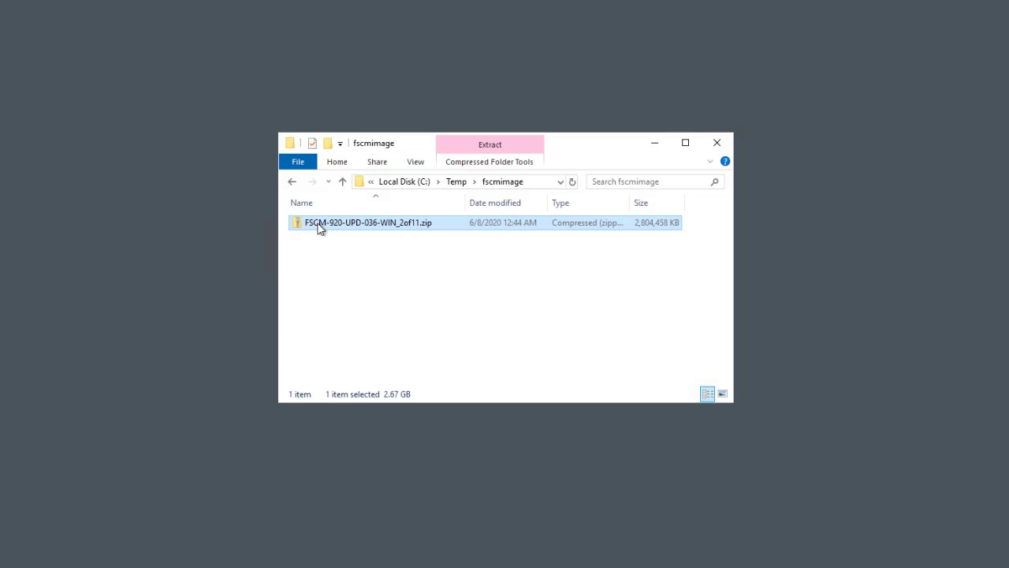
Extract the 2of11 zip in fscmimage with 7-Zip, producing PT-DPK-WIN-8.58.03-1of2.zip.
right_click(318, 225)
mouse_move(283, 285)
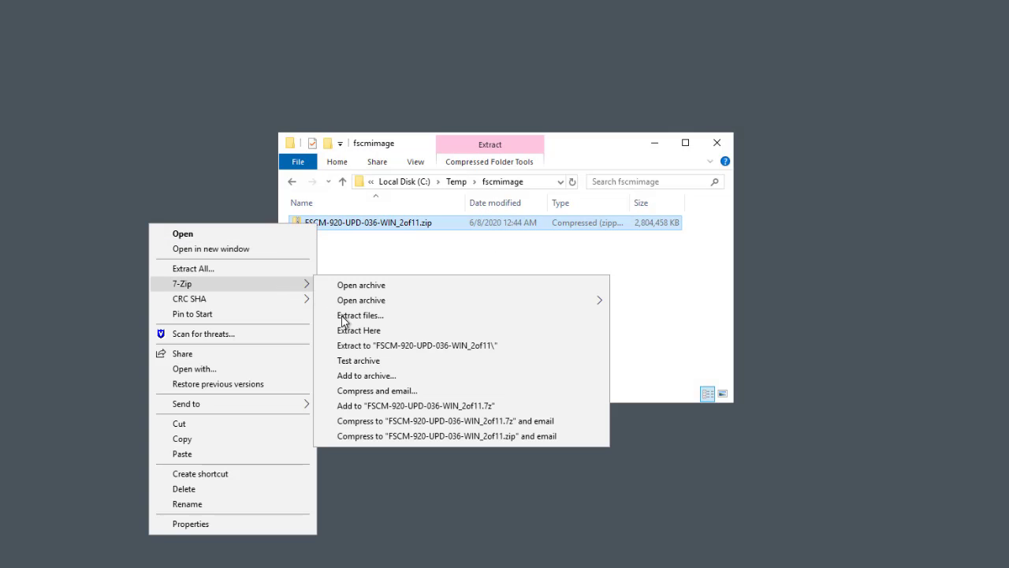
click(378, 328)
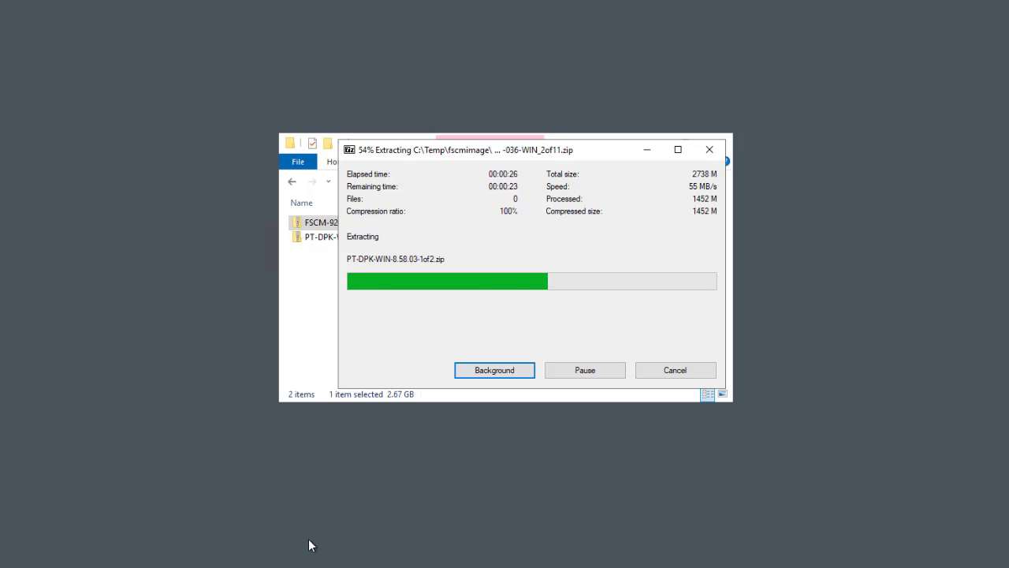
Extract pt-manifest from PT-DPK-WIN-8.58.03-1of2.zip into fscmimage using 7-Zip.
click(328, 238)
right_click(327, 239)
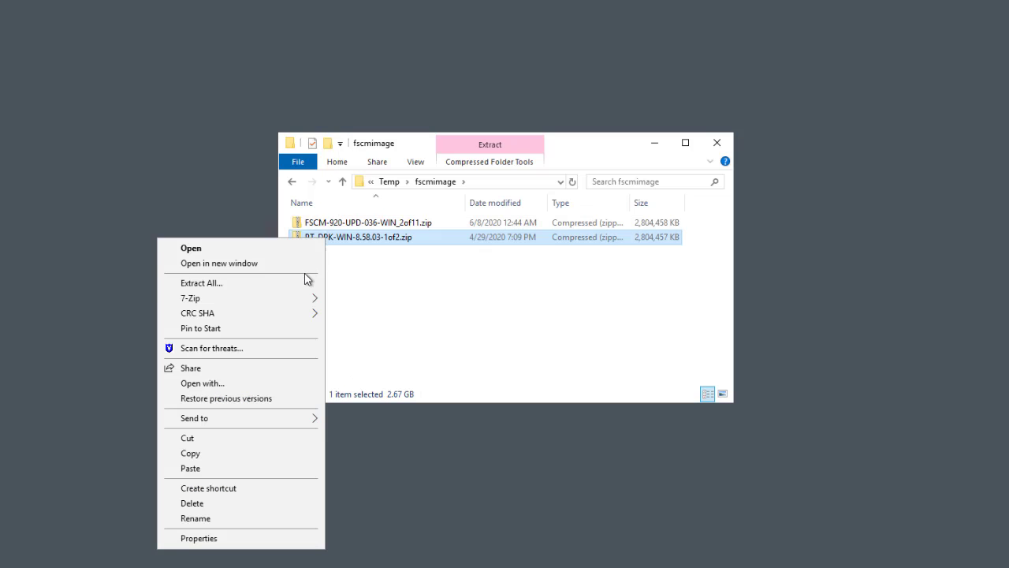
mouse_move(298, 304)
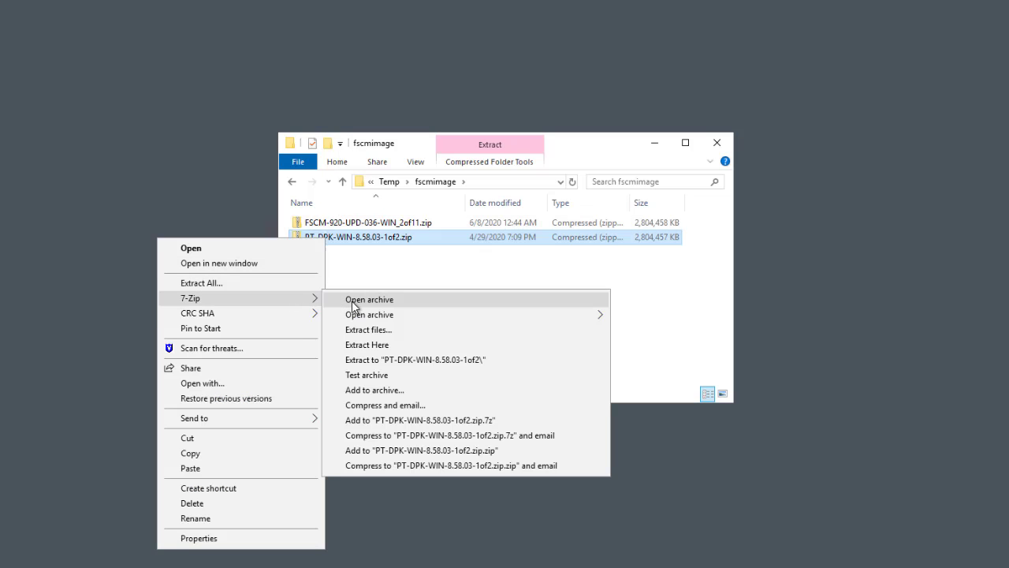
click(353, 298)
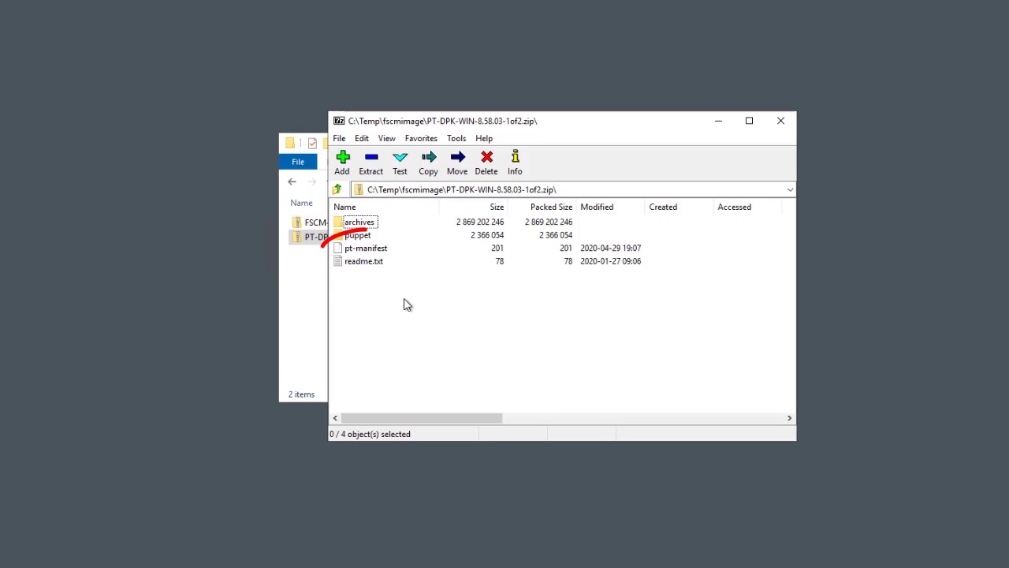
click(365, 250)
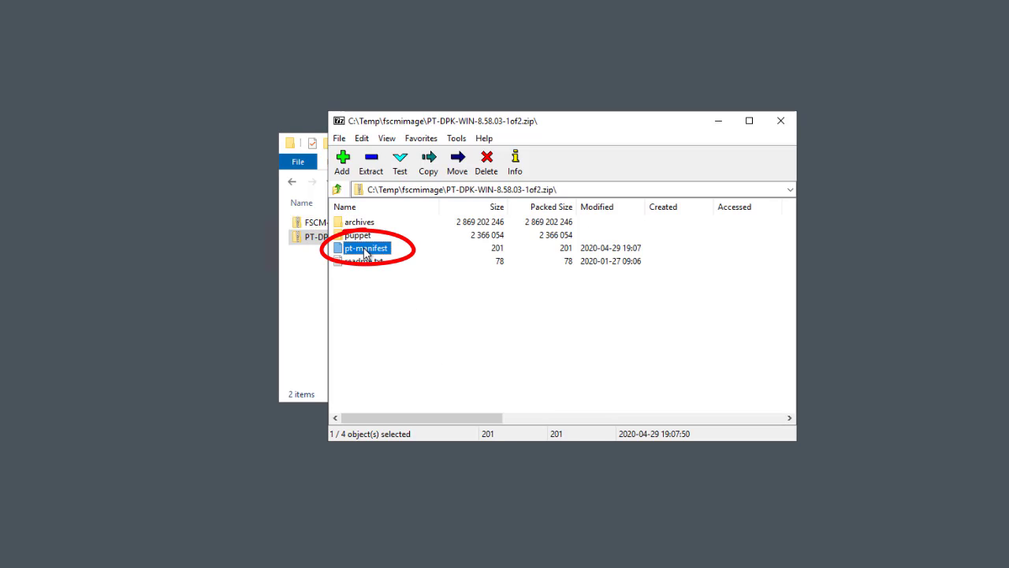
click(371, 163)
click(586, 345)
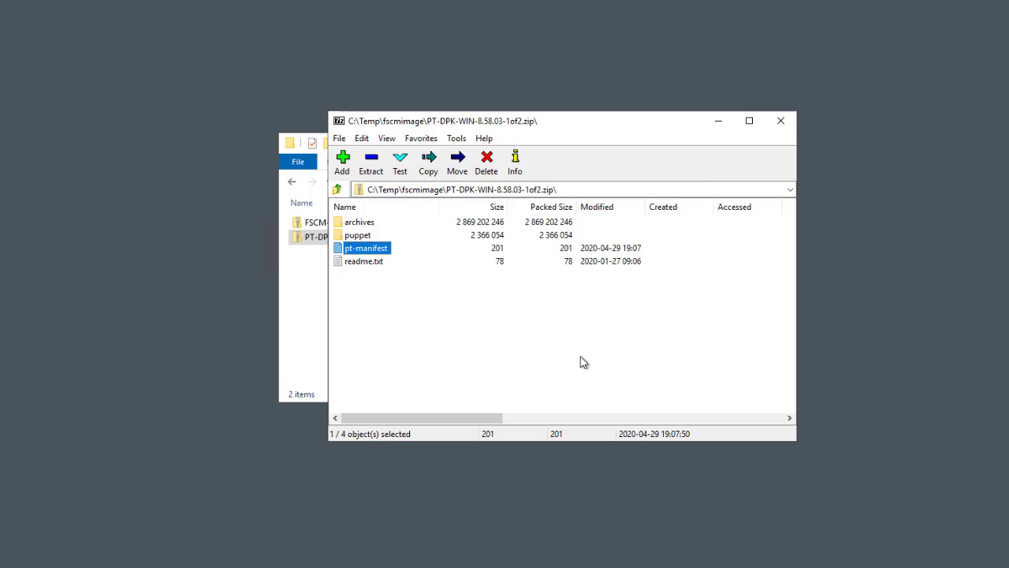
click(781, 122)
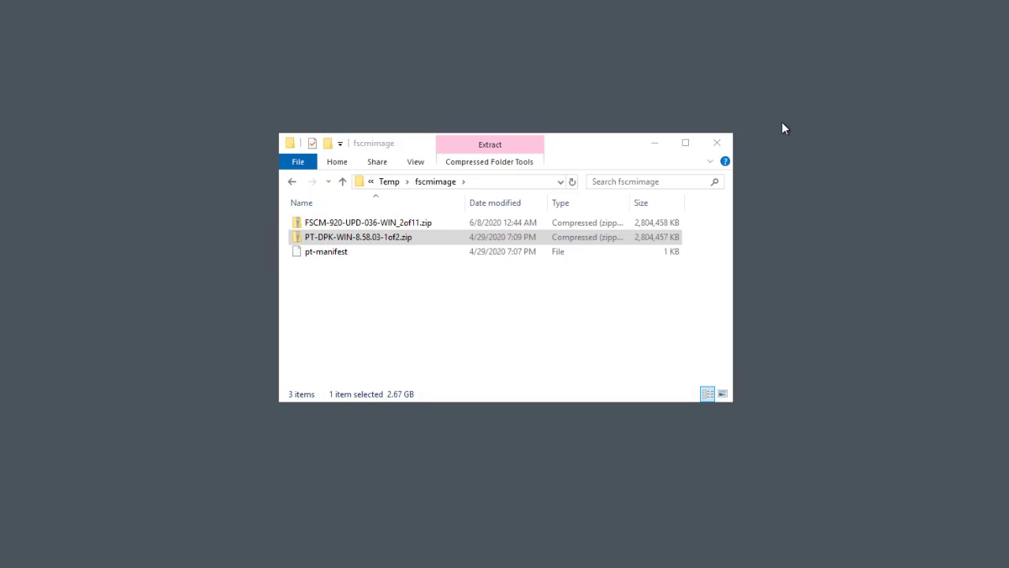
Open the pt-manifest file in Notepad to read its contents.
right_click(316, 252)
click(242, 262)
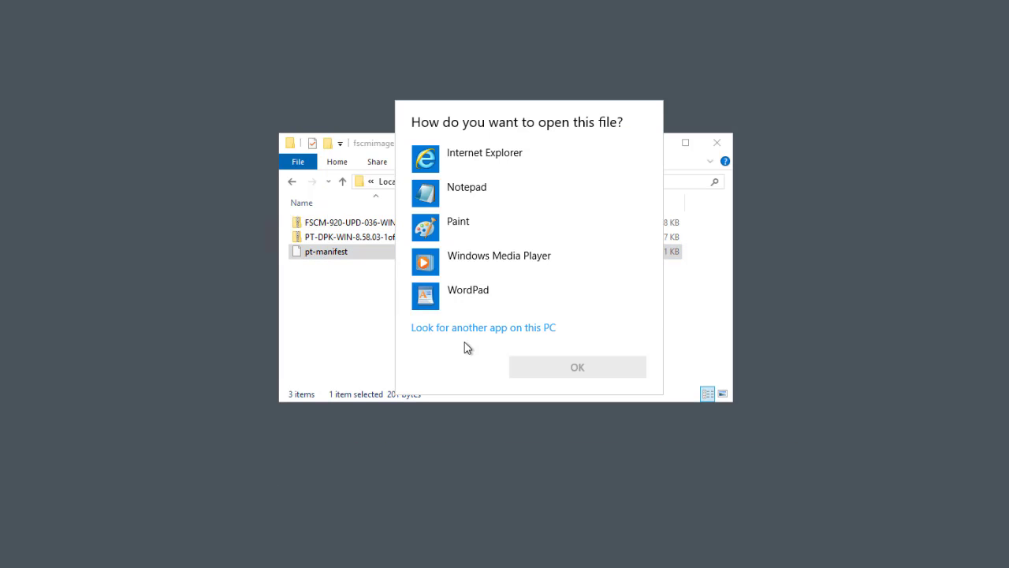
click(485, 193)
click(560, 368)
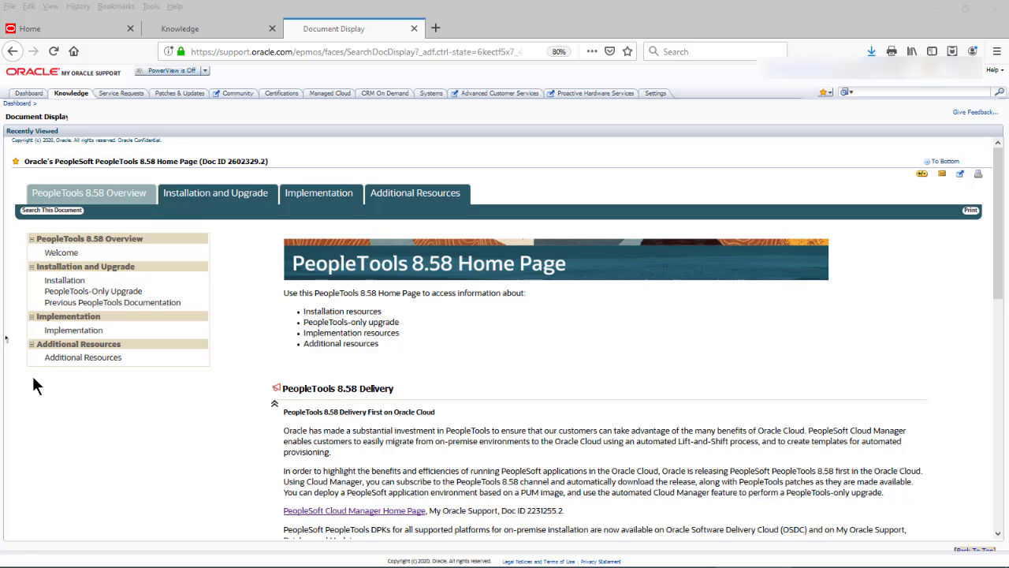
Open the PeopleTools 8.58 PT-INFRA Deployment Package Installation guide PDF in Adobe Acrobat.
click(52, 282)
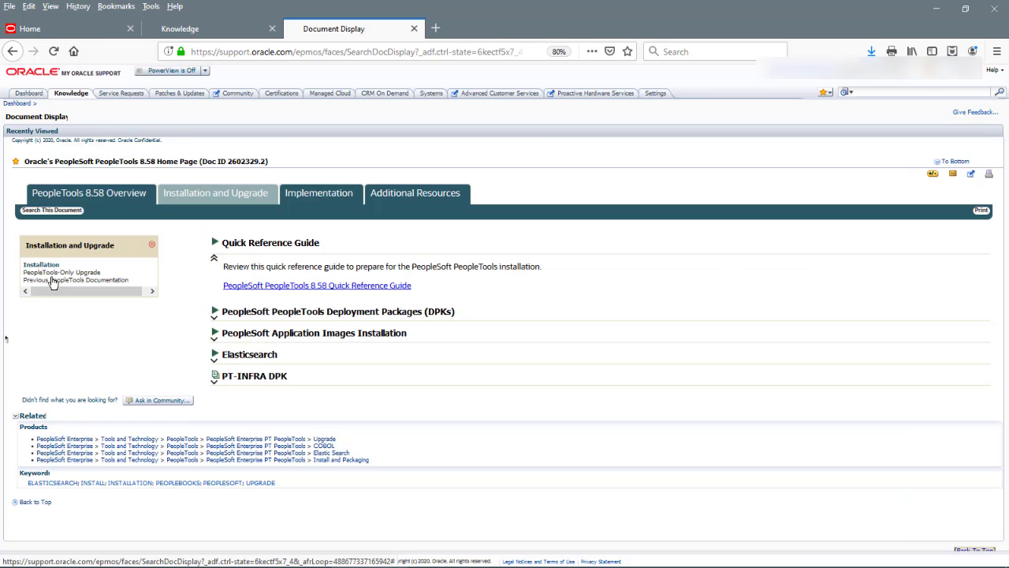
click(262, 377)
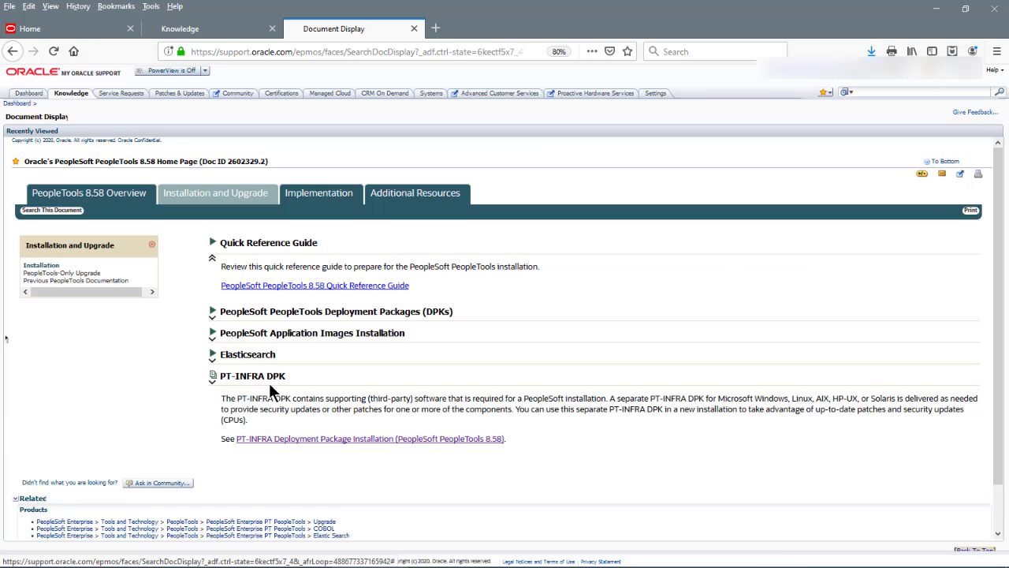
click(322, 442)
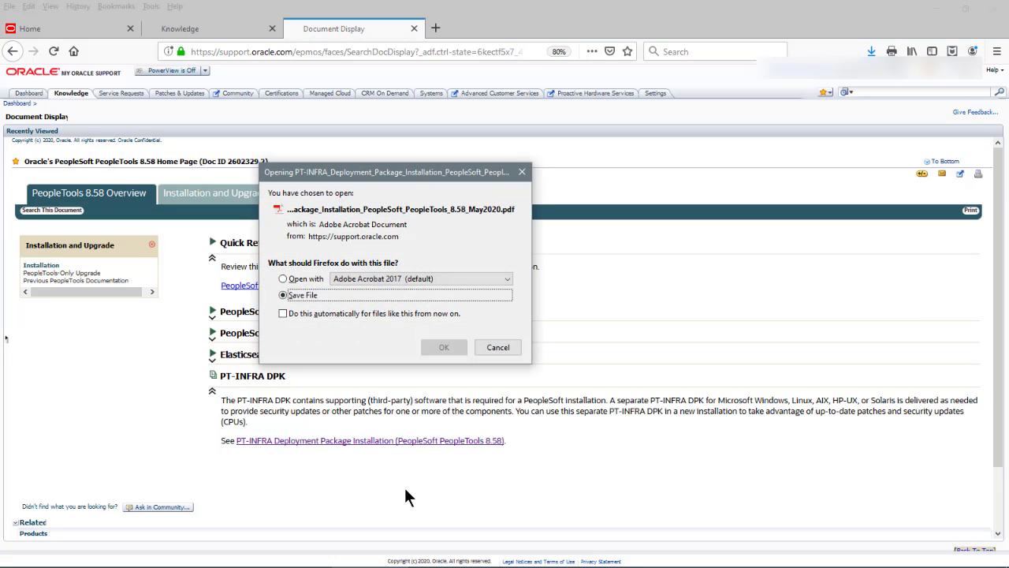
click(283, 279)
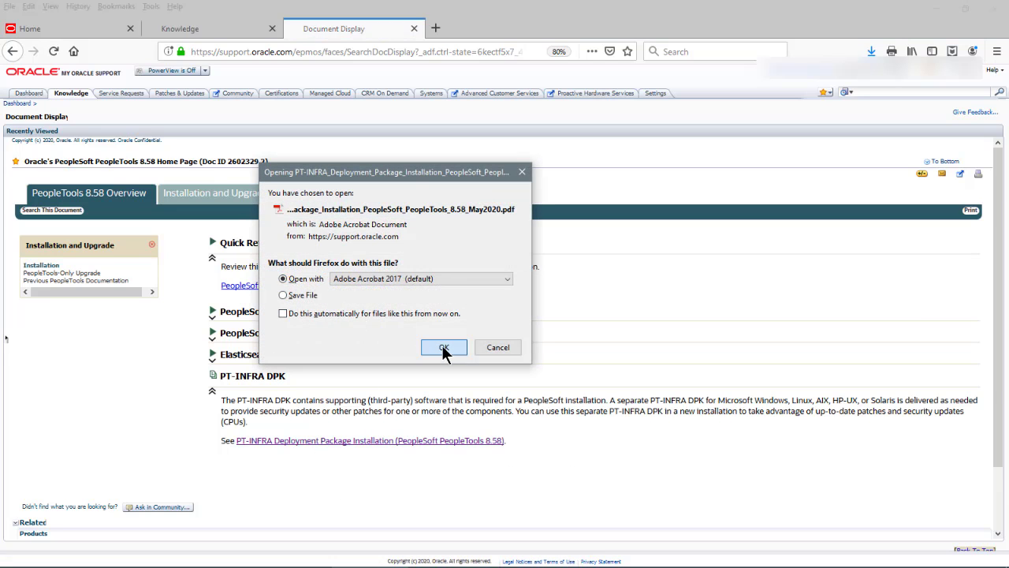
click(443, 348)
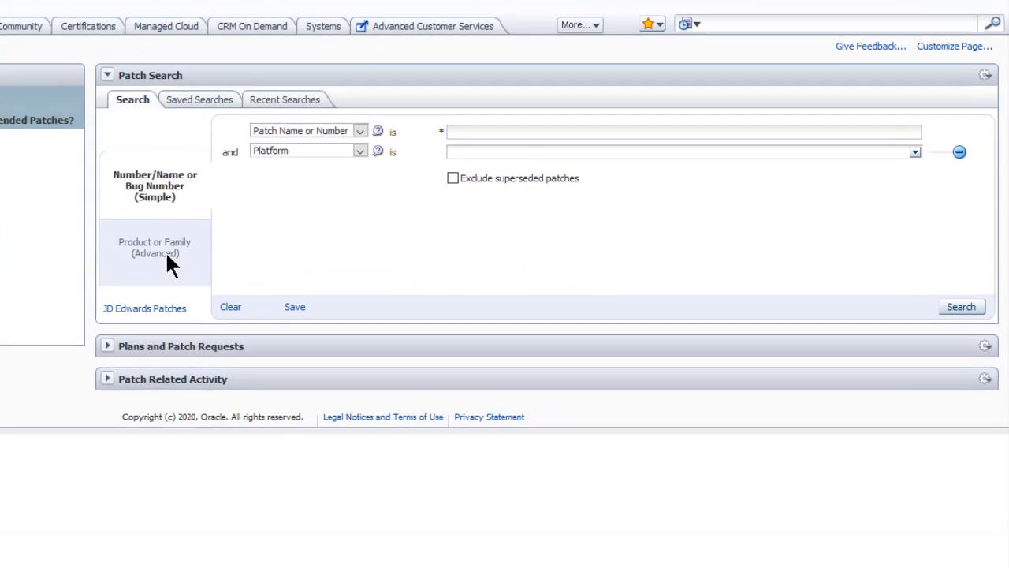
Search patches for product PT PeopleTools, release 8.58, description containing PT-INFRA.
click(390, 261)
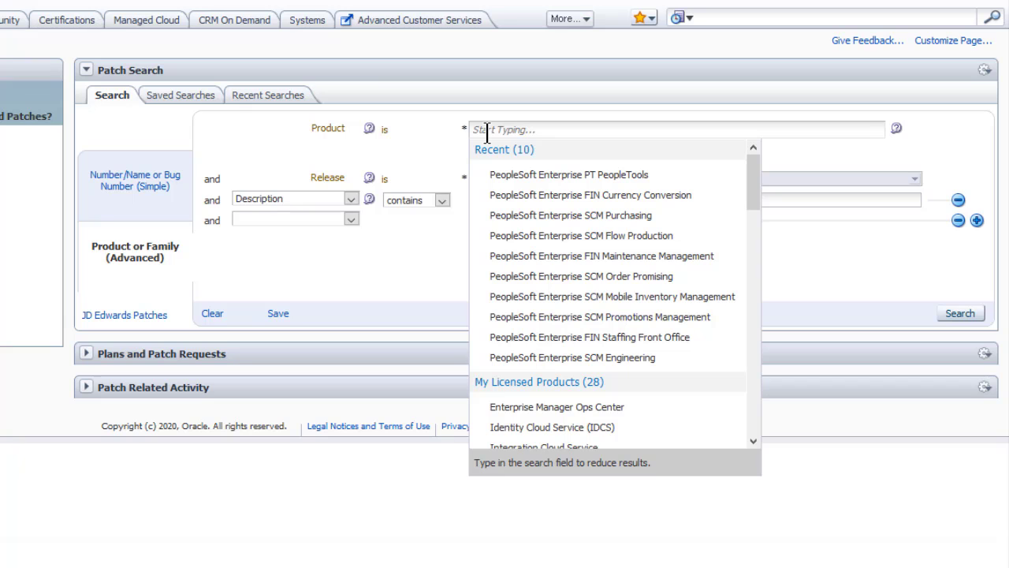
click(526, 182)
click(914, 179)
drag(915, 285, 920, 371)
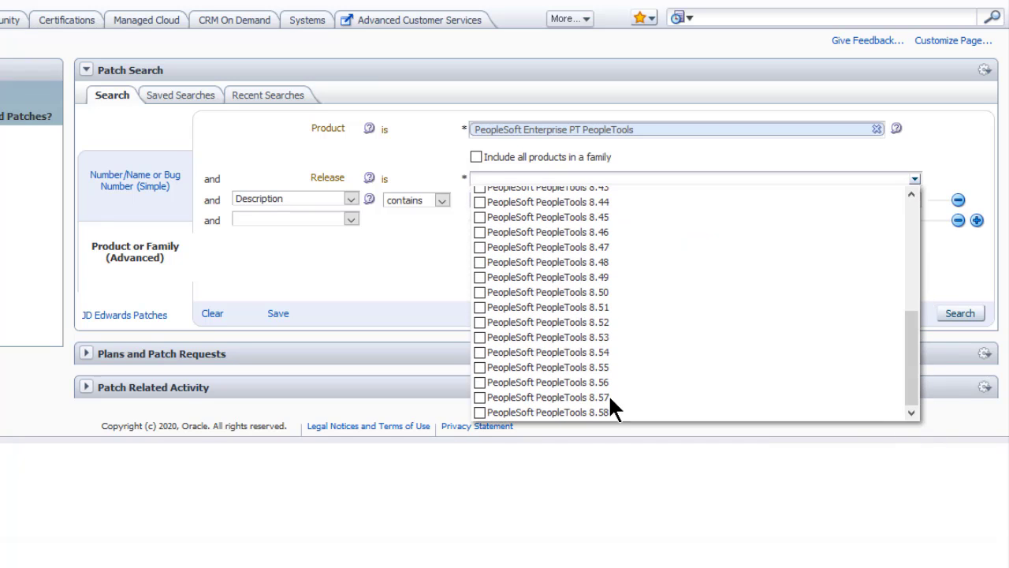
click(477, 411)
click(433, 261)
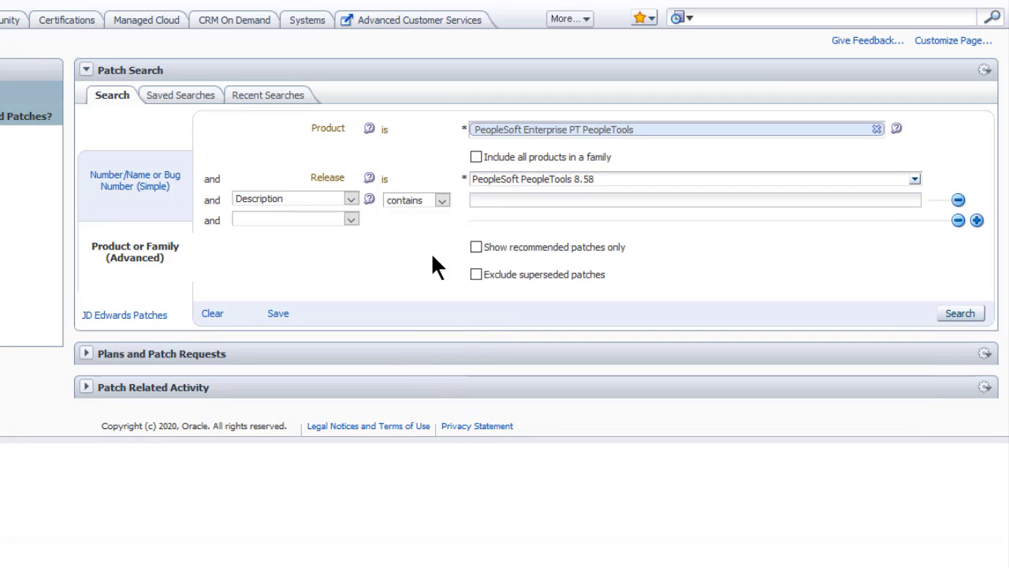
text(PT-INFRA)
click(963, 315)
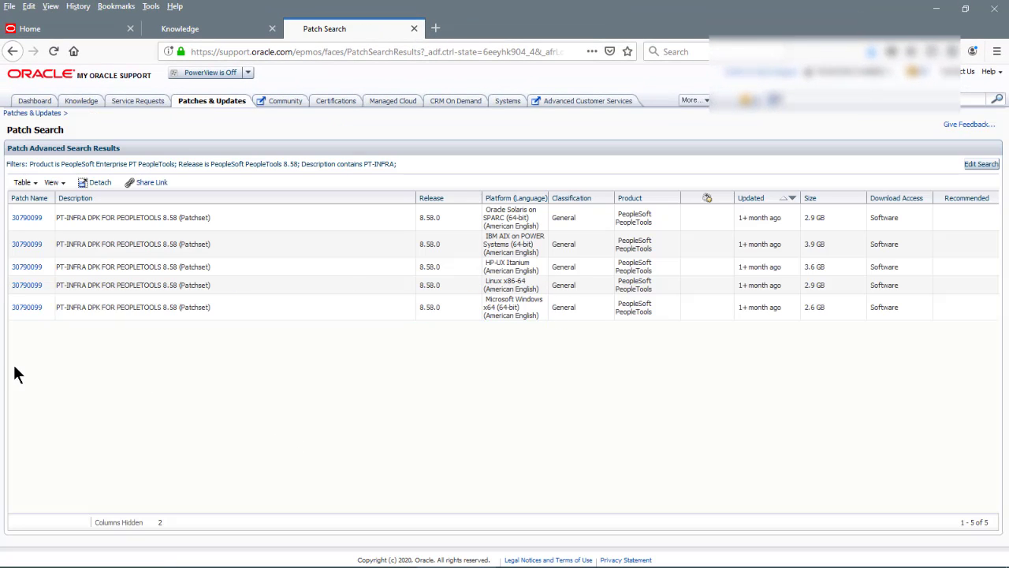
Download patch 30790099's Windows x64 PT-INFRA-DPK-WIN-8.58-200513.zip into C:\Temp\ptinfradpk.
click(27, 307)
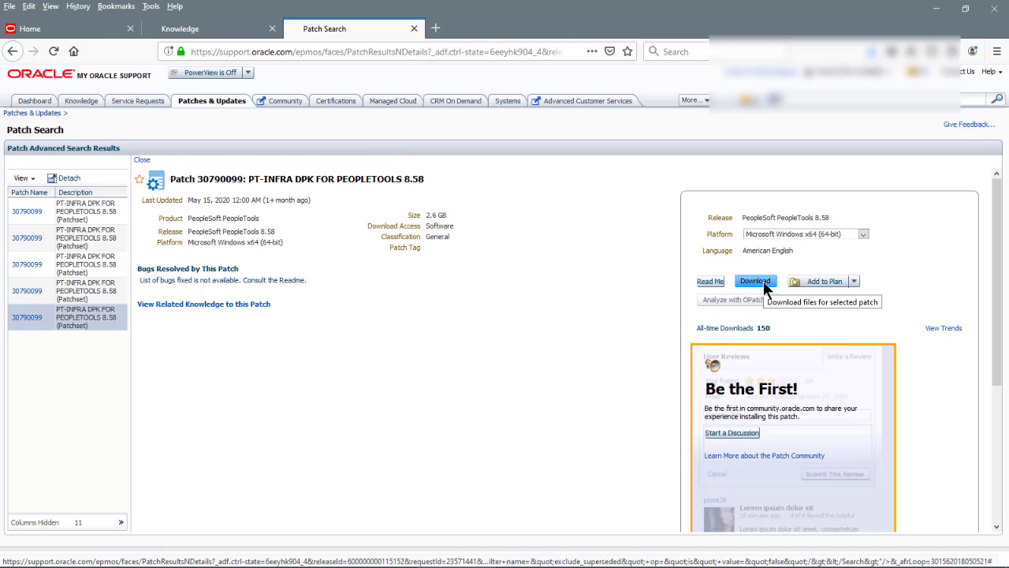
click(763, 281)
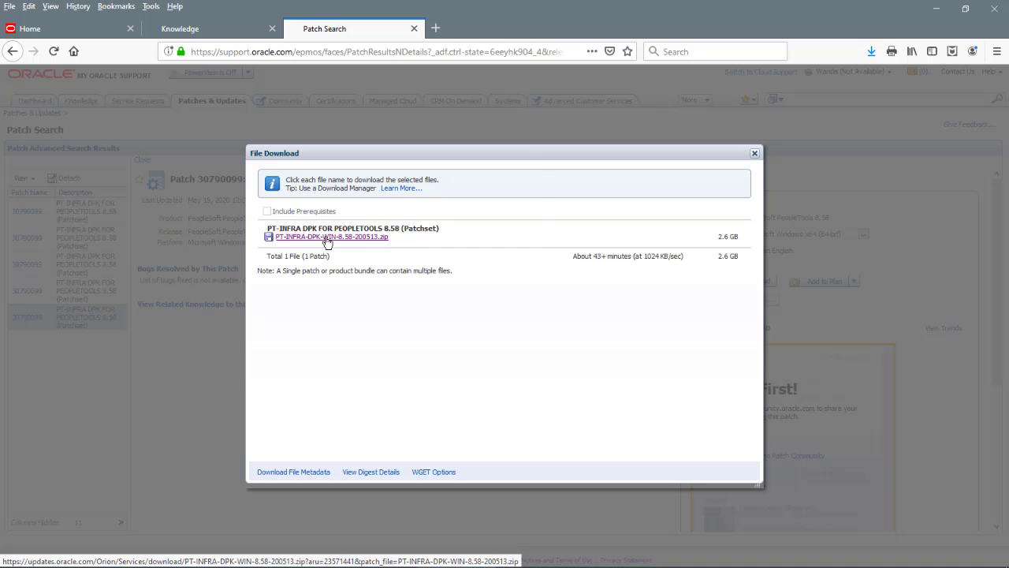
click(328, 239)
click(443, 343)
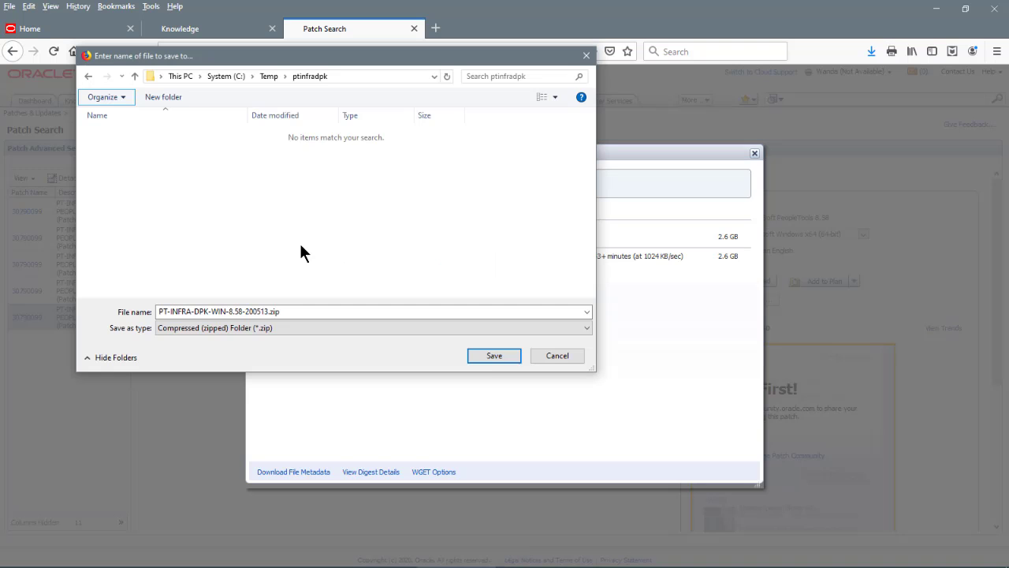
click(494, 355)
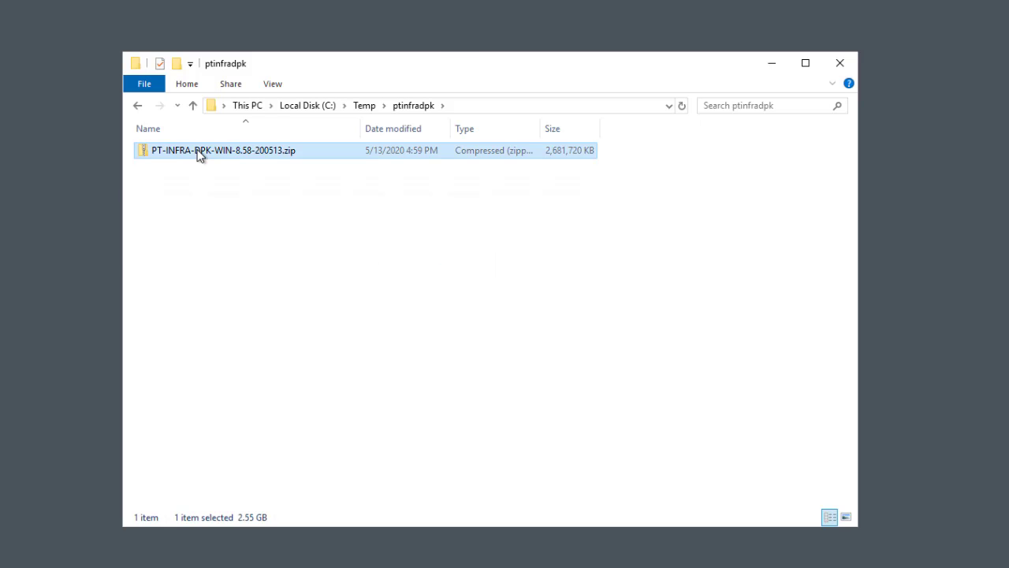
Extract PT-INFRA-DPK-WIN-8.58-200513.zip in ptinfradpk, yielding the 1of1 zip and readme.txt.
right_click(199, 155)
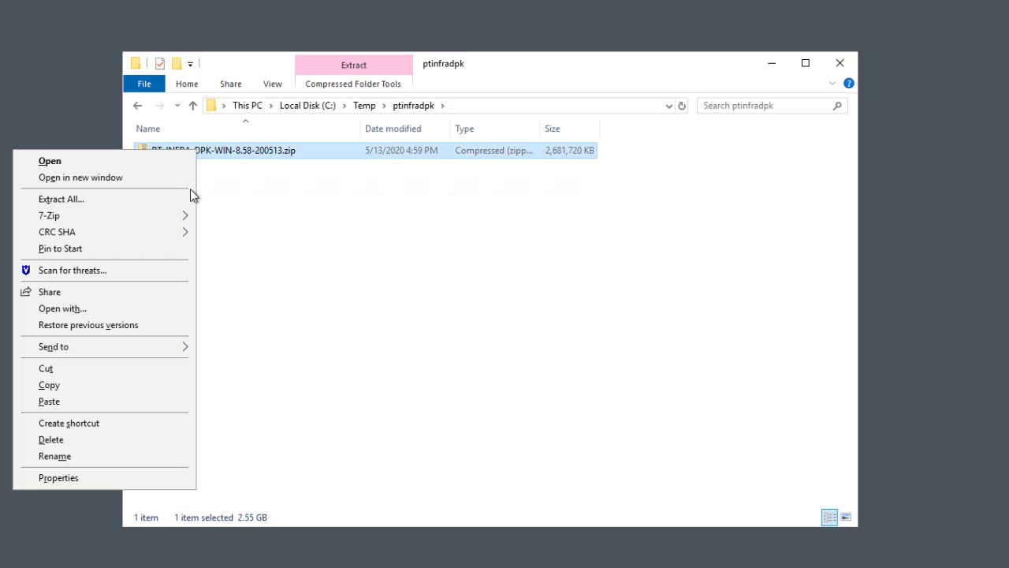
mouse_move(165, 218)
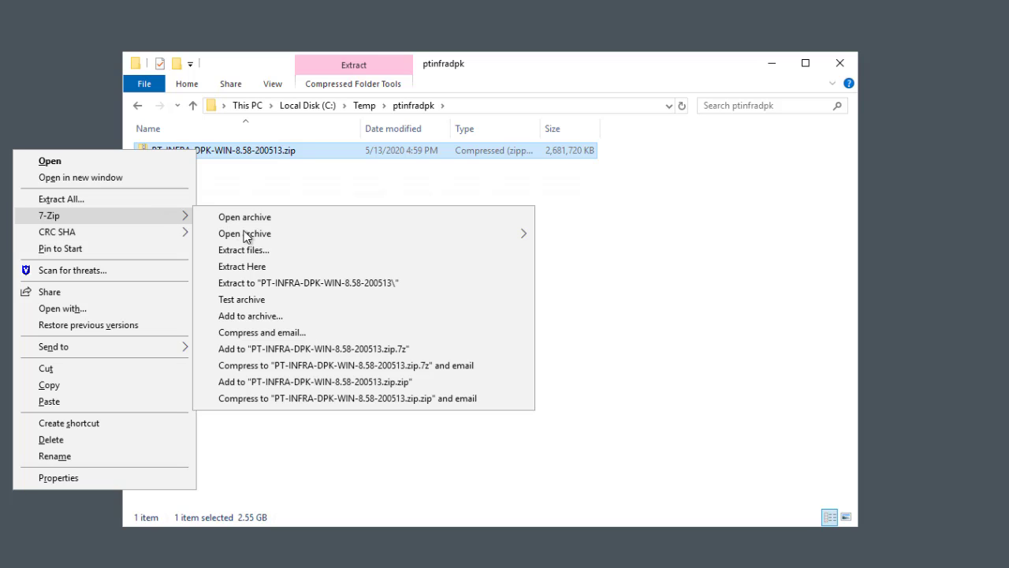
click(260, 268)
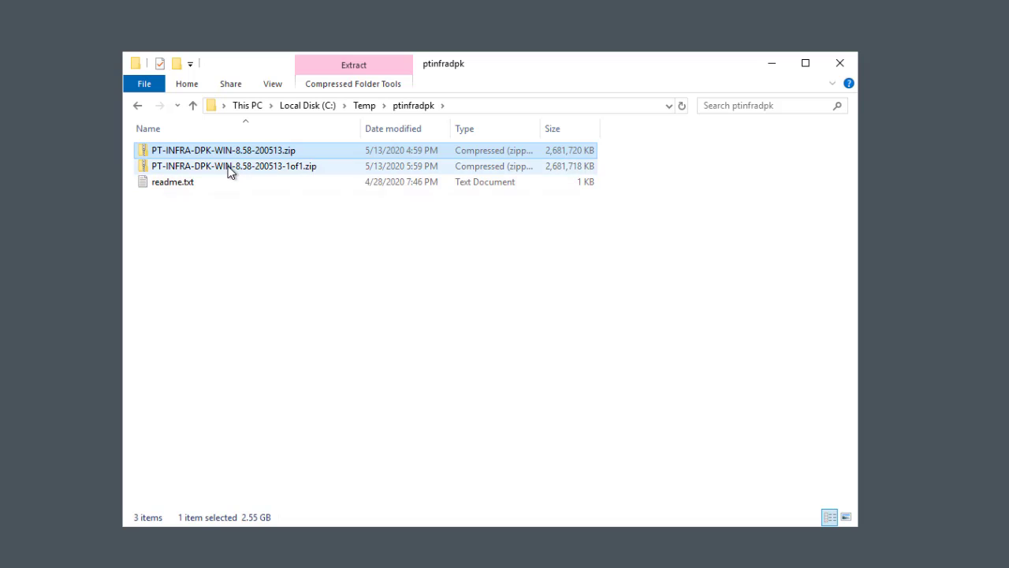
Pull ptinfra-manifest out of the 1of1 zip into C:\Temp\ptinfradpk with 7-Zip.
right_click(229, 171)
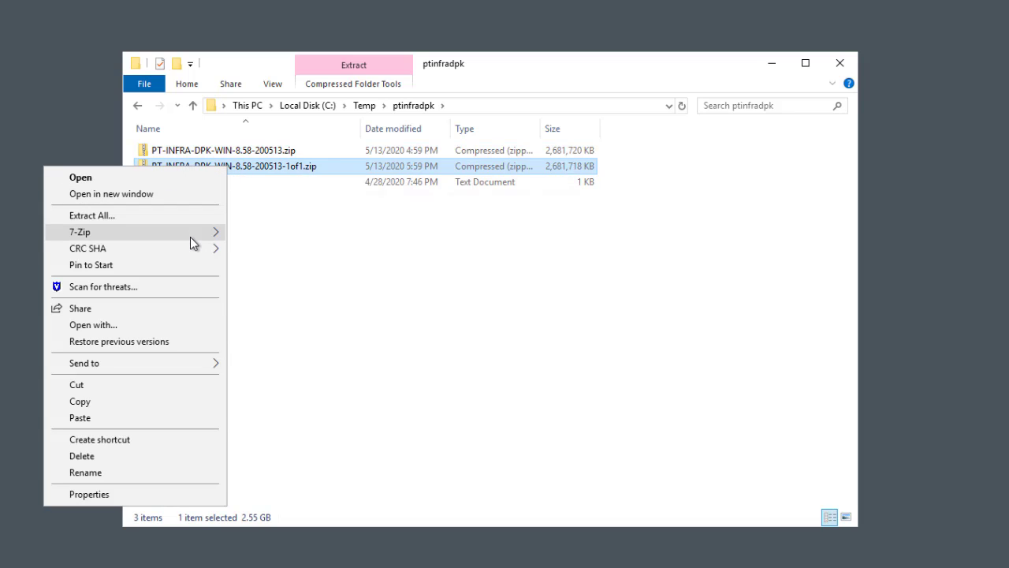
mouse_move(194, 237)
click(281, 234)
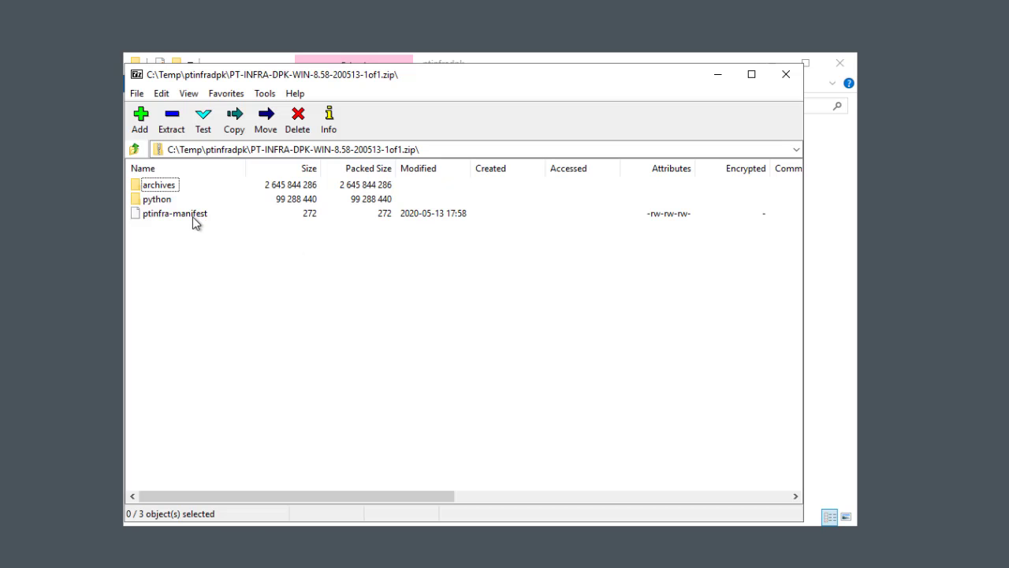
click(192, 217)
click(171, 120)
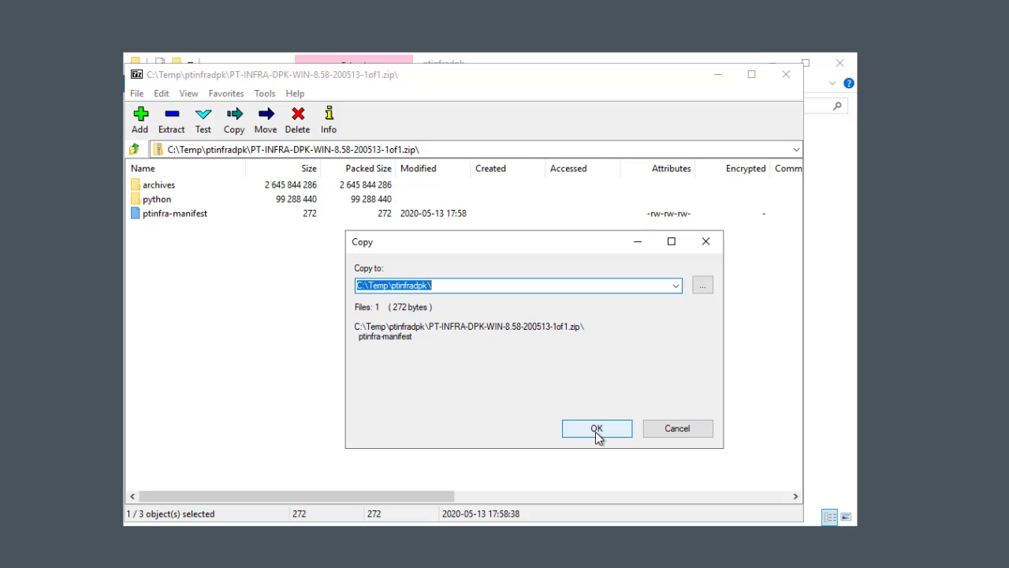
click(597, 429)
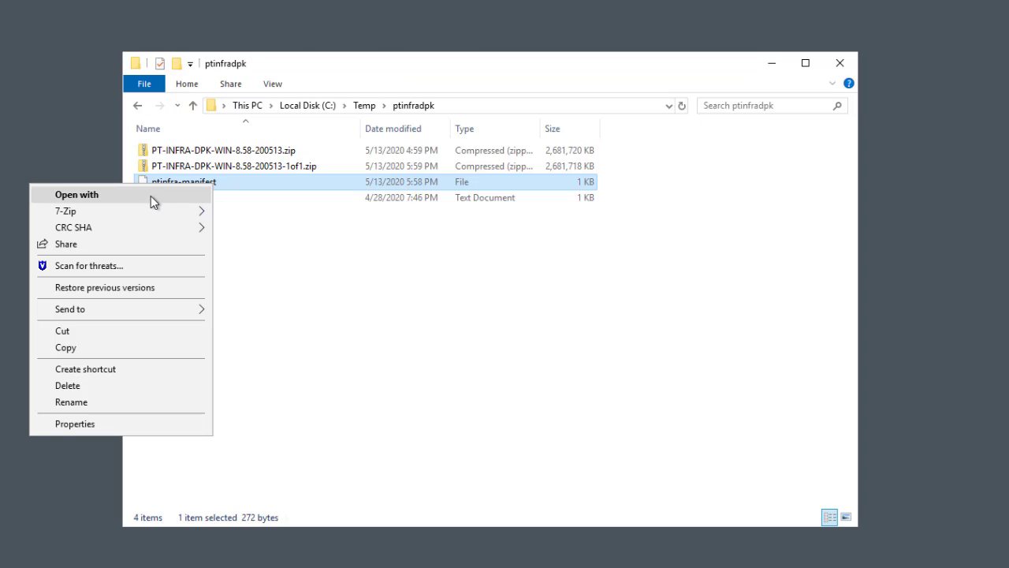
Open ptinfra-manifest in Notepad to review it.
click(151, 196)
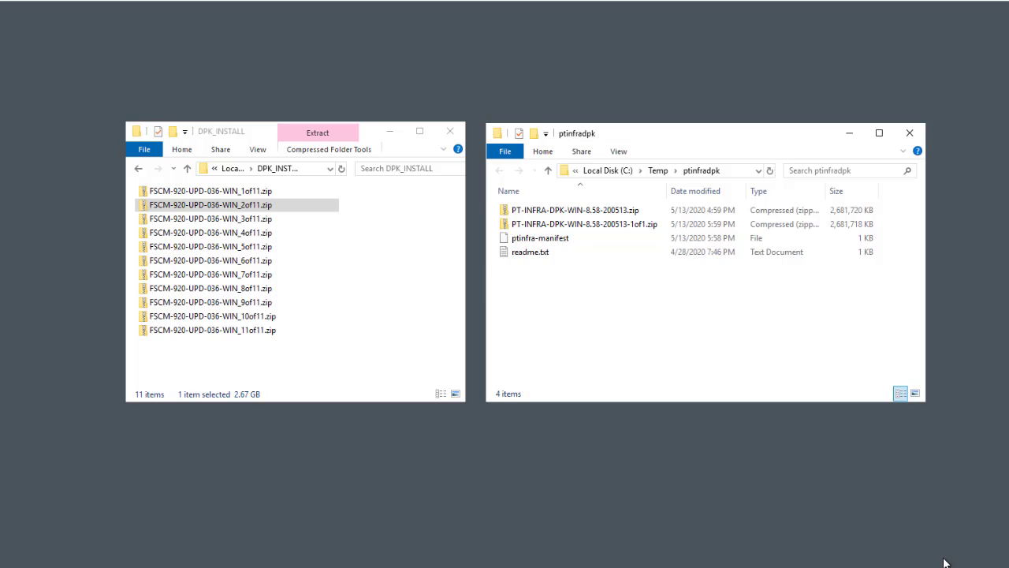
Copy PT-INFRA-DPK-WIN-8.58-200513-1of1.zip from ptinfradpk into DPK_INSTALL.
right_click(550, 230)
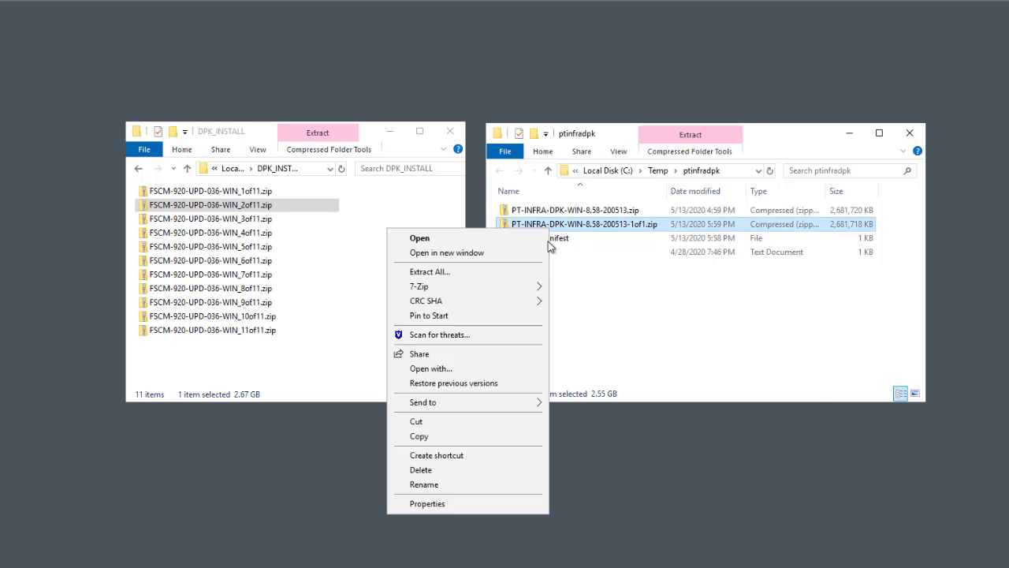
click(436, 436)
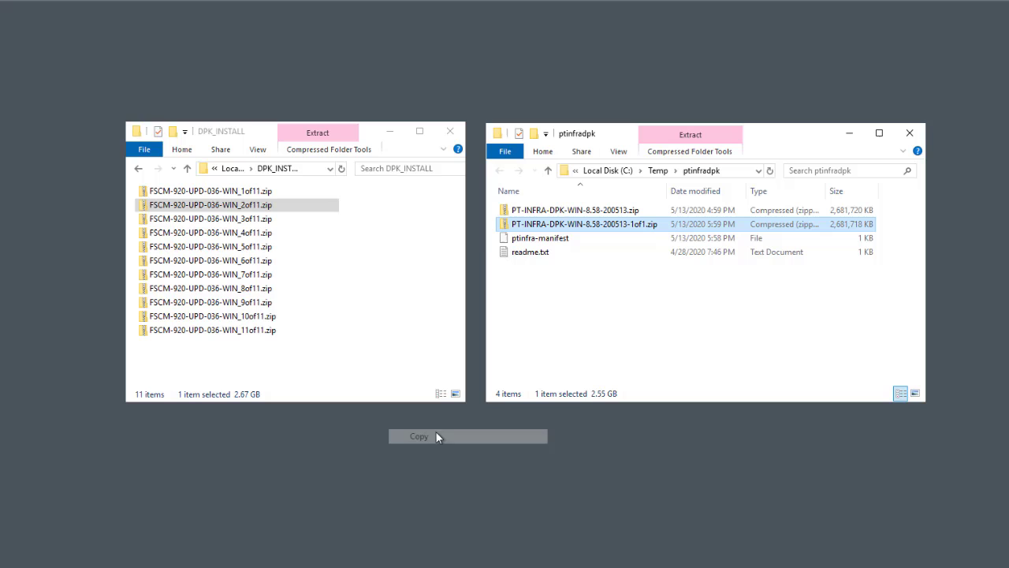
click(366, 341)
right_click(366, 340)
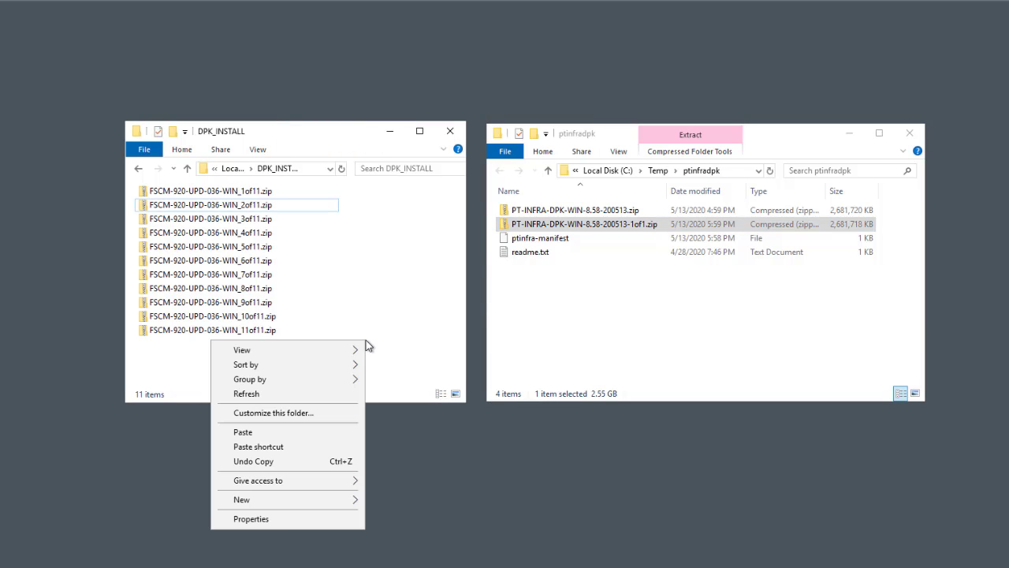
click(242, 432)
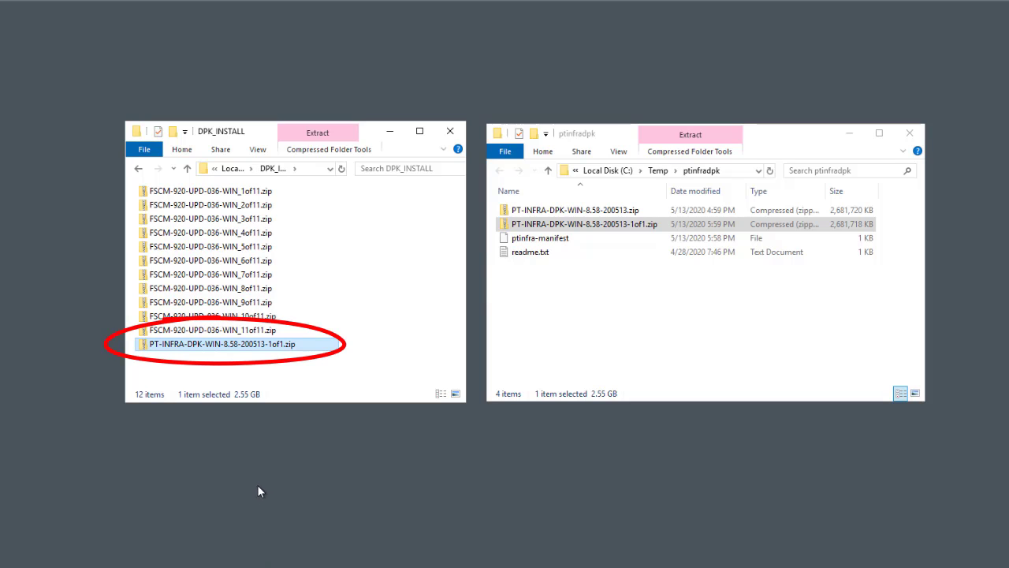
Extract the FSCM 1of11 zip in DPK_INSTALL, creating the setup folder and readme.txt.
right_click(190, 194)
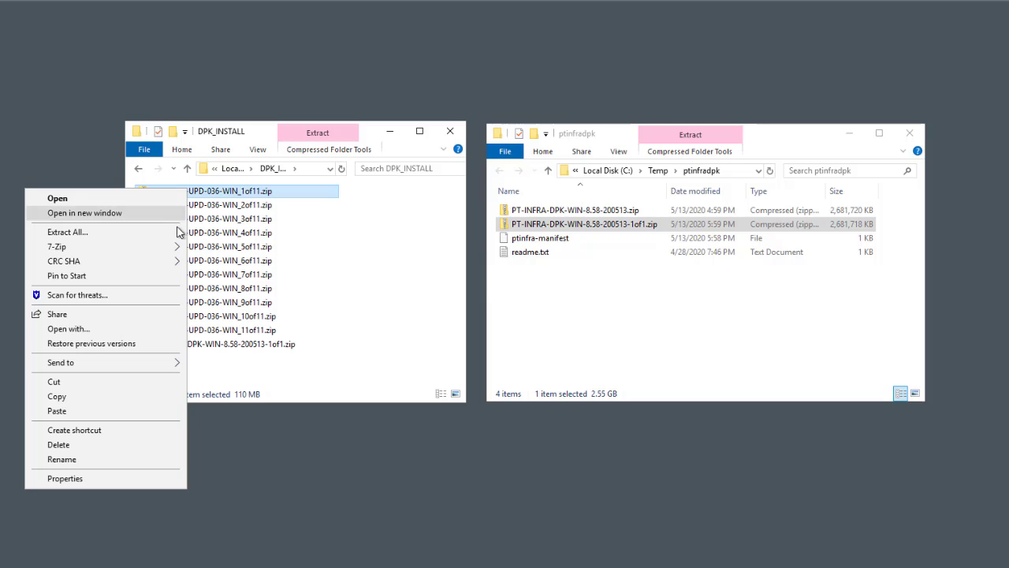
mouse_move(175, 247)
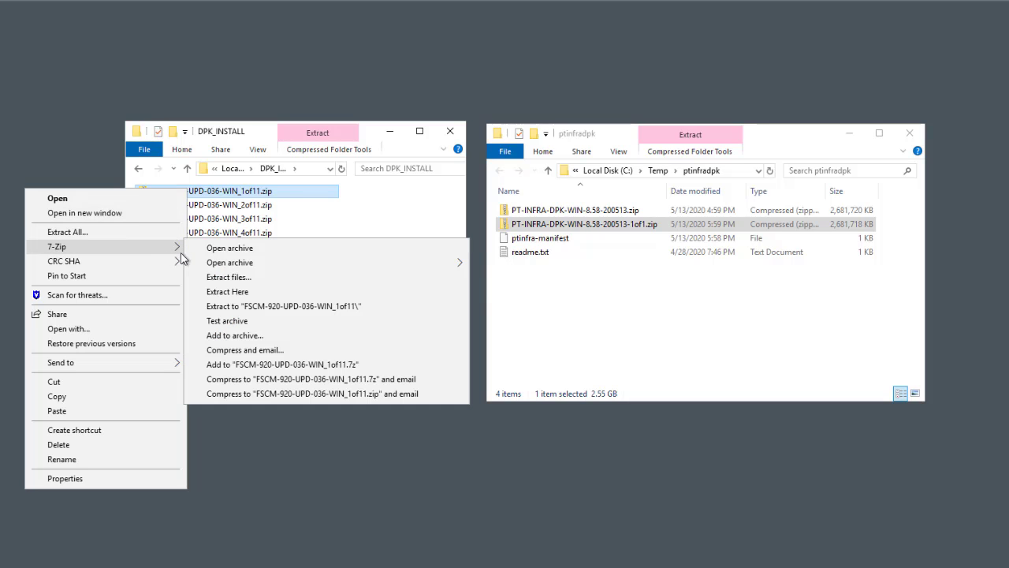
click(236, 291)
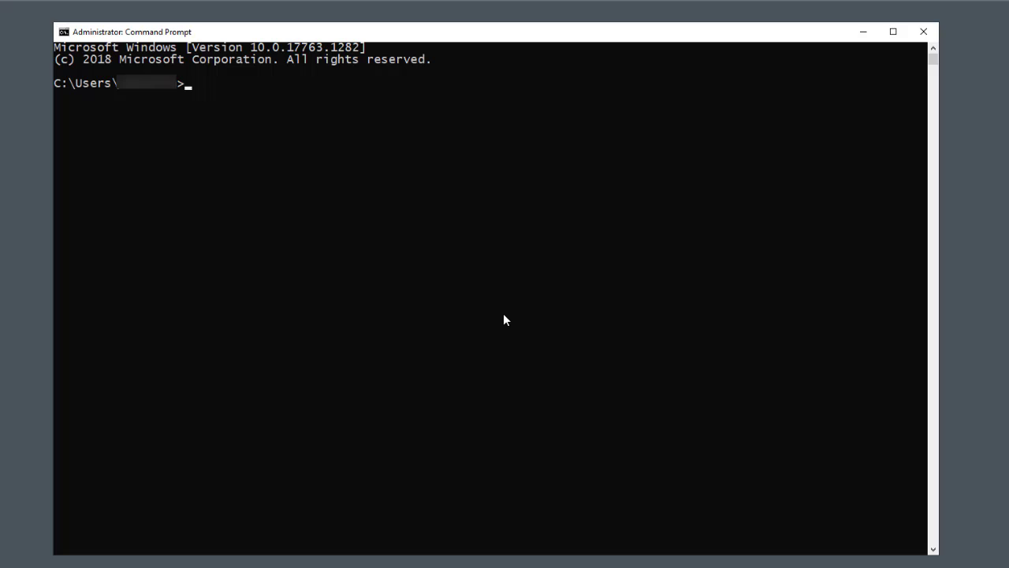
Run psft-dpk-setup.bat from the C:\DPK_INSTALL\setup folder.
text(cd C:\DPK_INSTALL\setup)
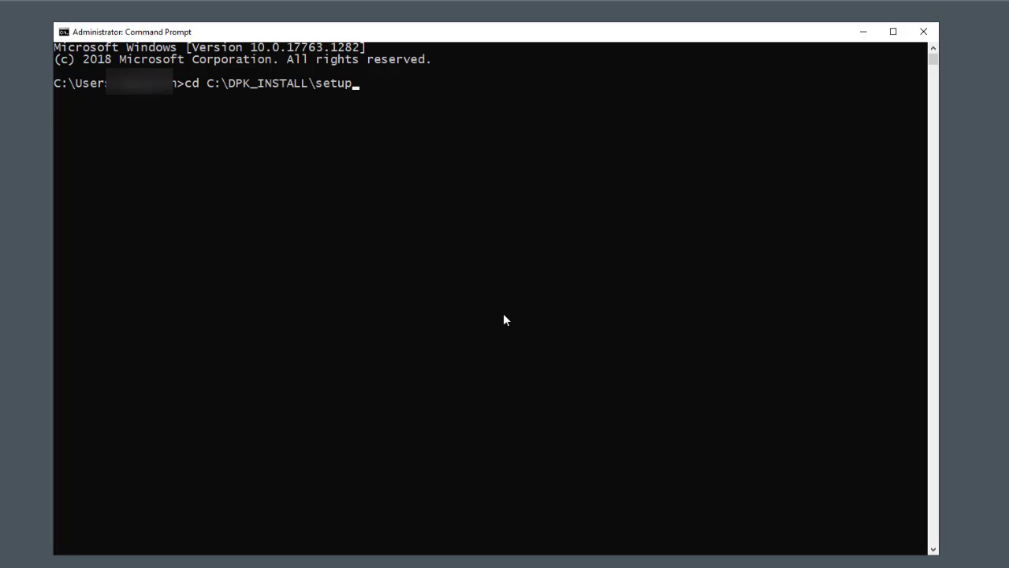
key(Return)
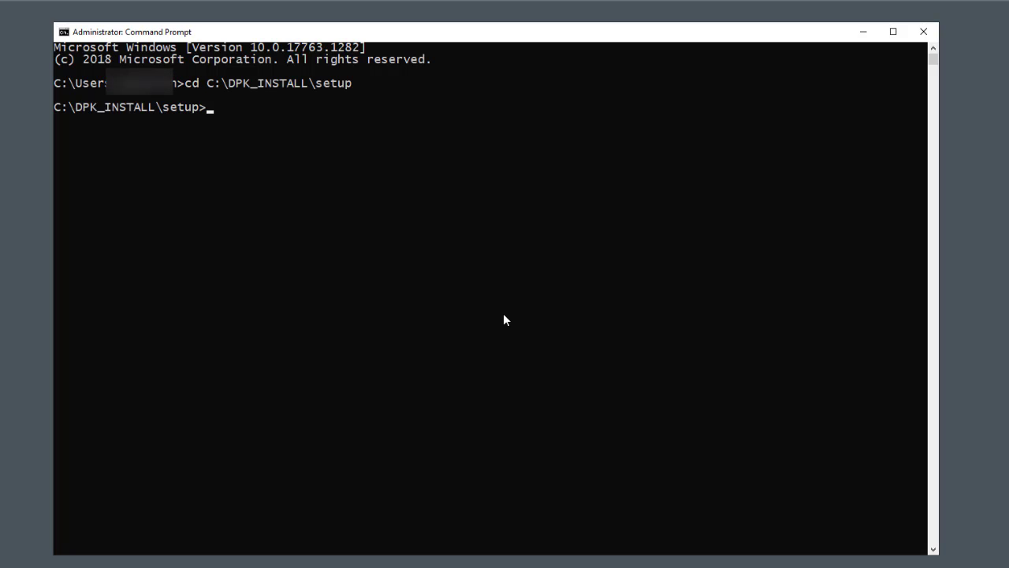
text(psft-dpk-setup.bat)
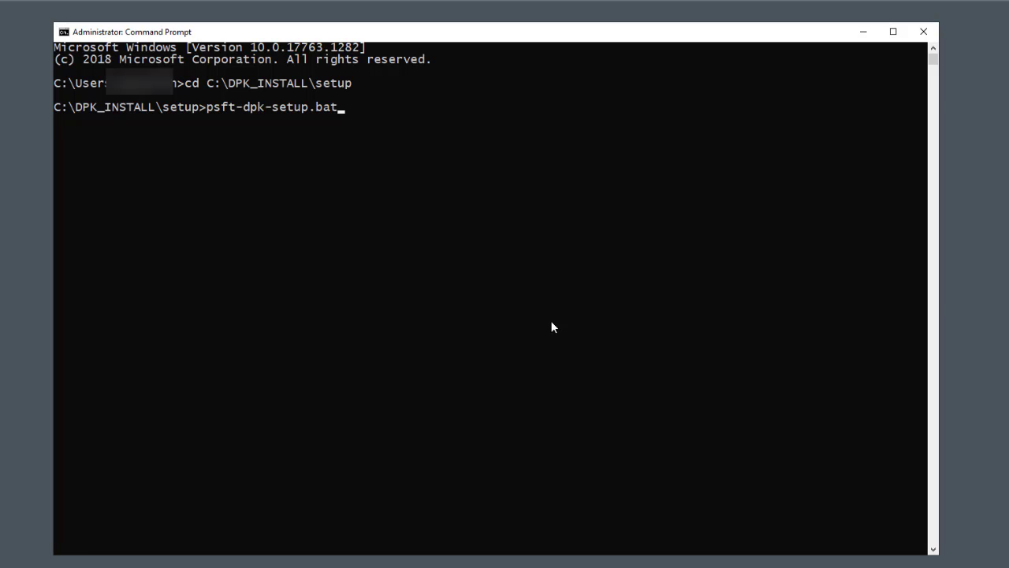
key(Return)
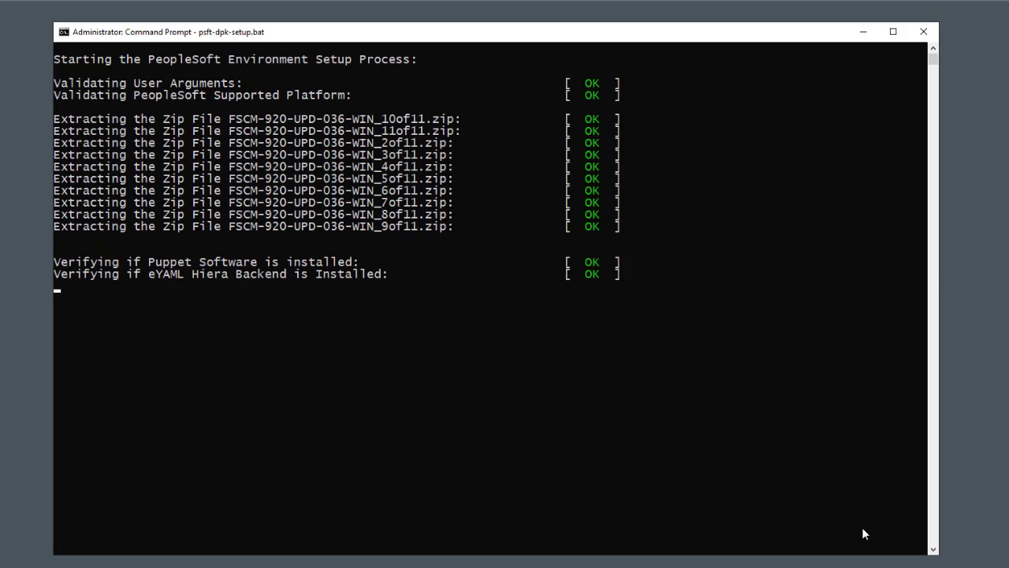
Enter C:\psft as the PeopleSoft base folder and confirm it with y.
text(C:\psft)
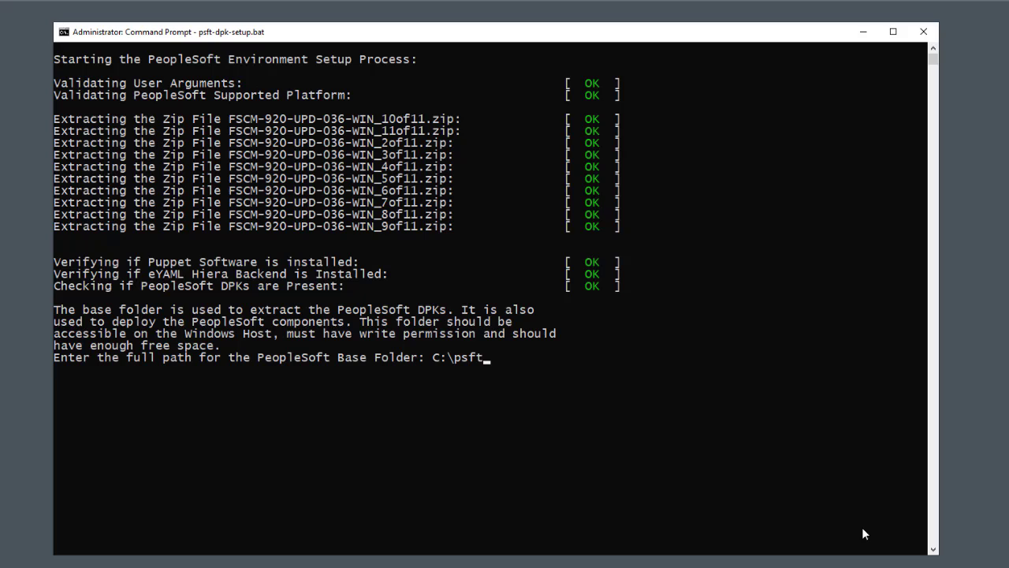
key(Return)
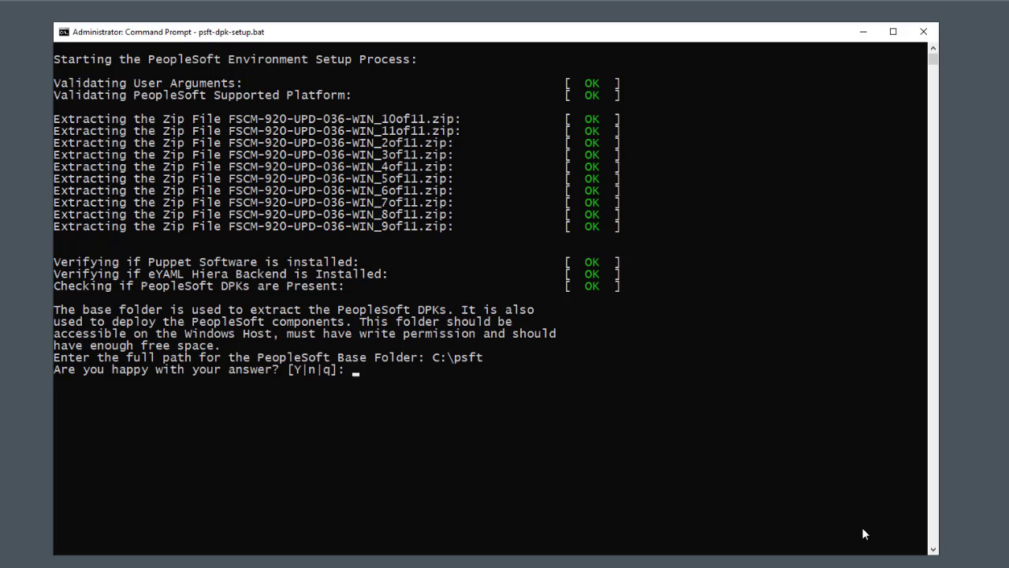
text(y)
key(Return)
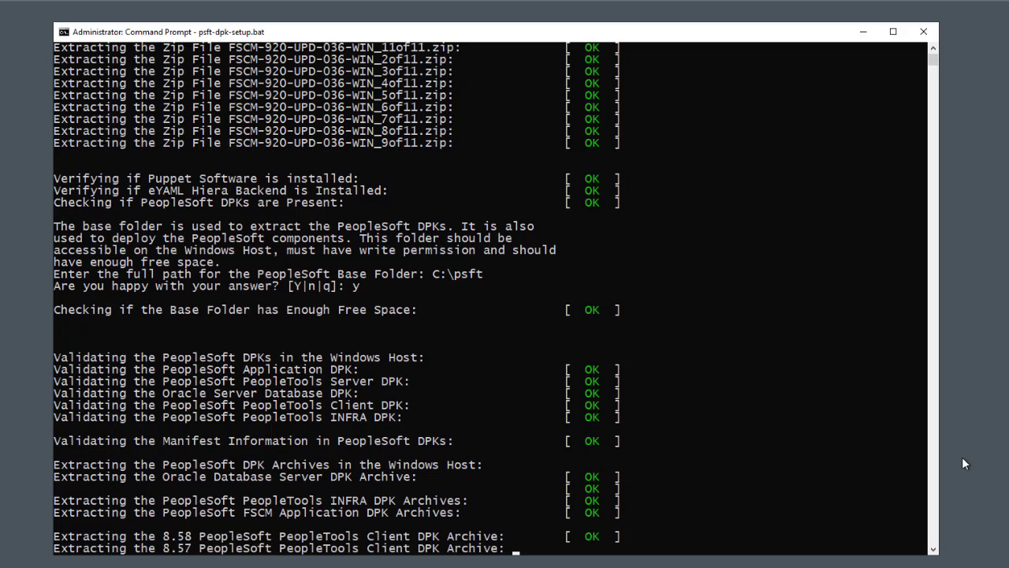
Choose the PUM installation type and accept the default database name and port.
text(PUM)
key(Return)
key(Return)
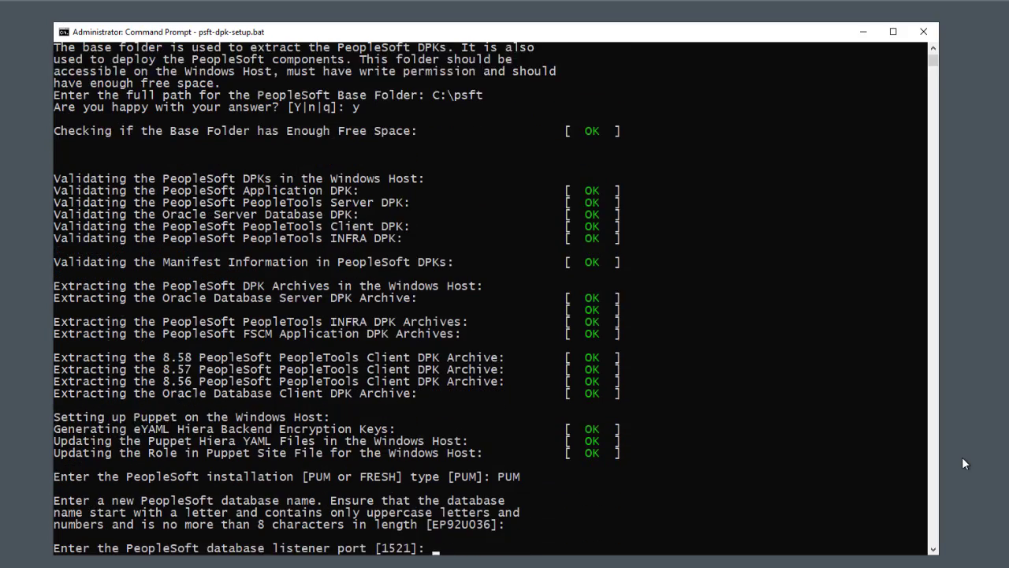
key(Return)
Enter the database, Operator ID, WebLogic, WebProfile and gateway passwords, confirm with y, and continue default initialization.
key(Return)
key(Return)
key(Return)
key(Return)
key(Return)
key(Return)
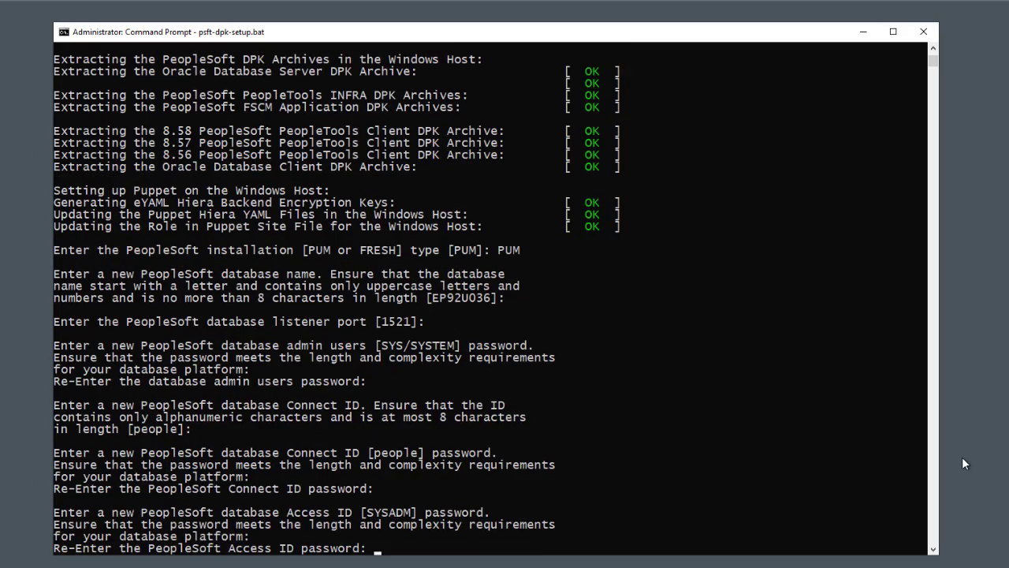
key(Return)
key(Return)
key(Return)
key(Return)
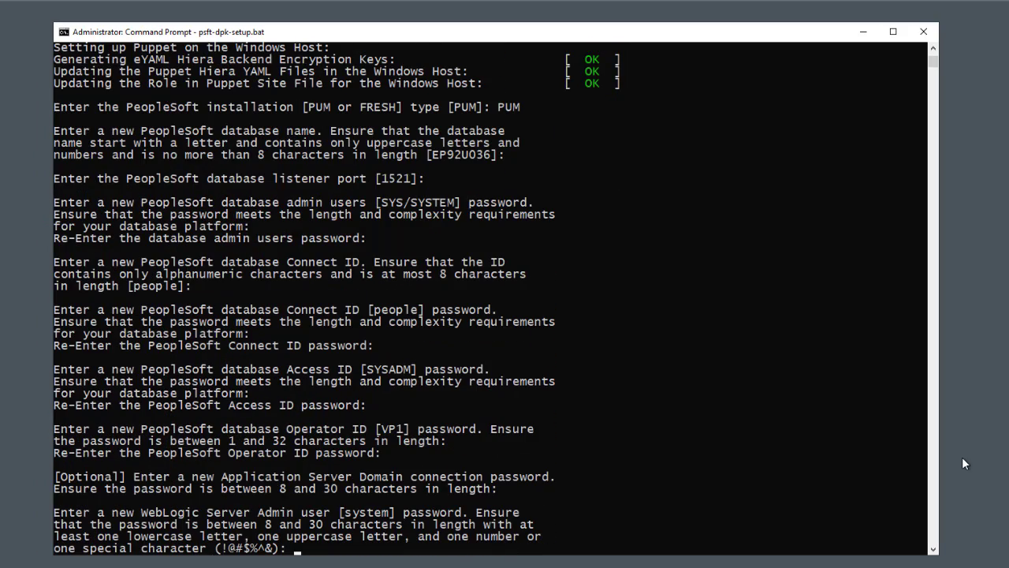
key(Return)
key(Return)
key(Return)
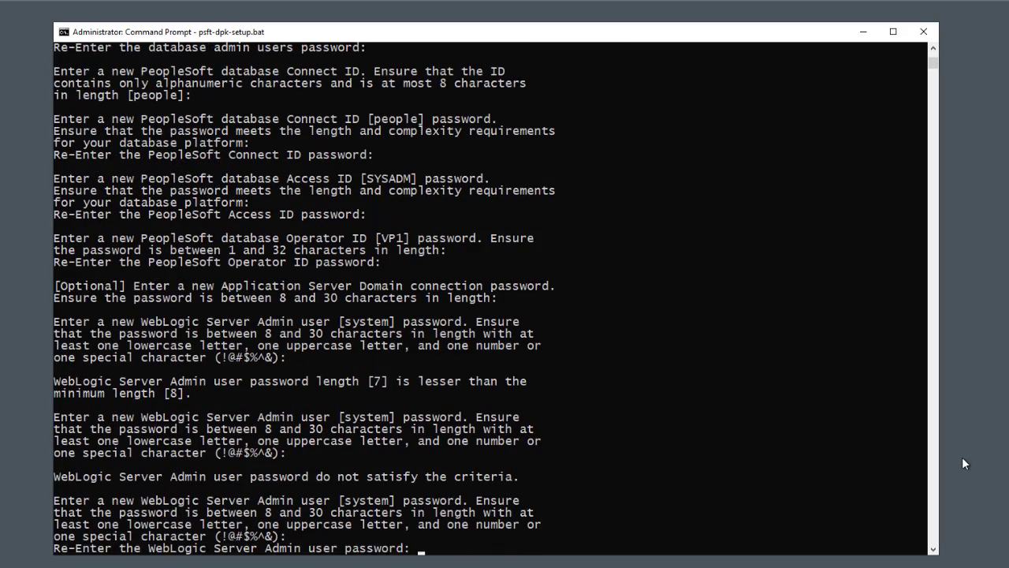
key(Return)
key(Return)
key(Return)
key(Return)
key(Return)
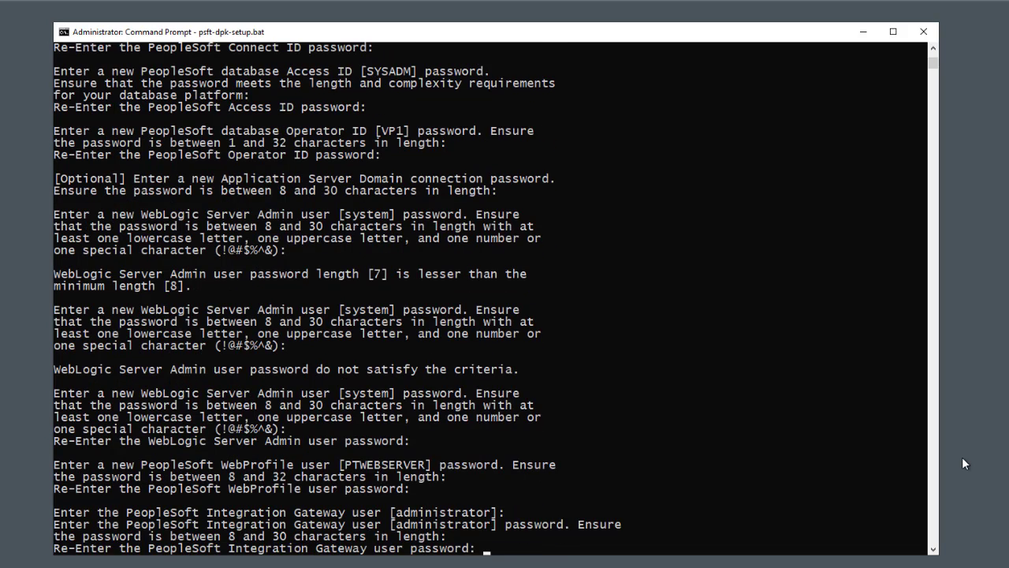
key(Return)
text(y)
key(Return)
text(y)
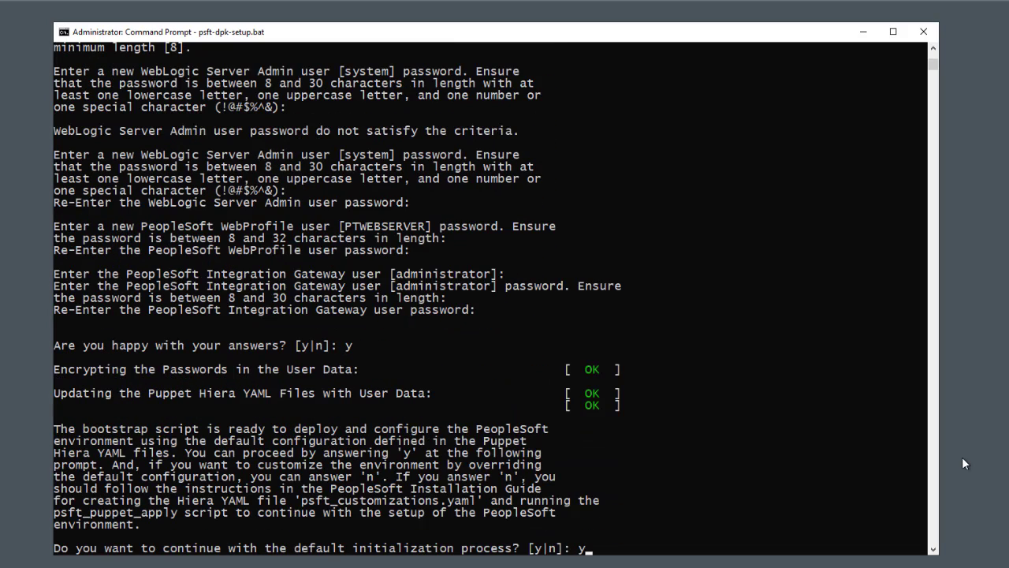
key(Return)
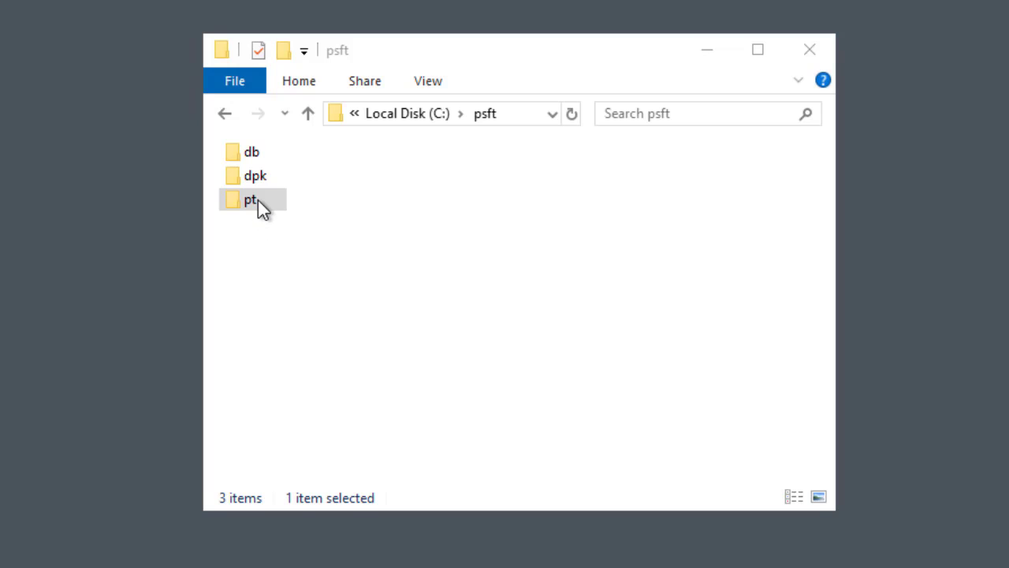
Browse C:\psft\pt, checking the bea folder for wlserver and the ps_home8.58.03 folder's contents.
double_click(257, 200)
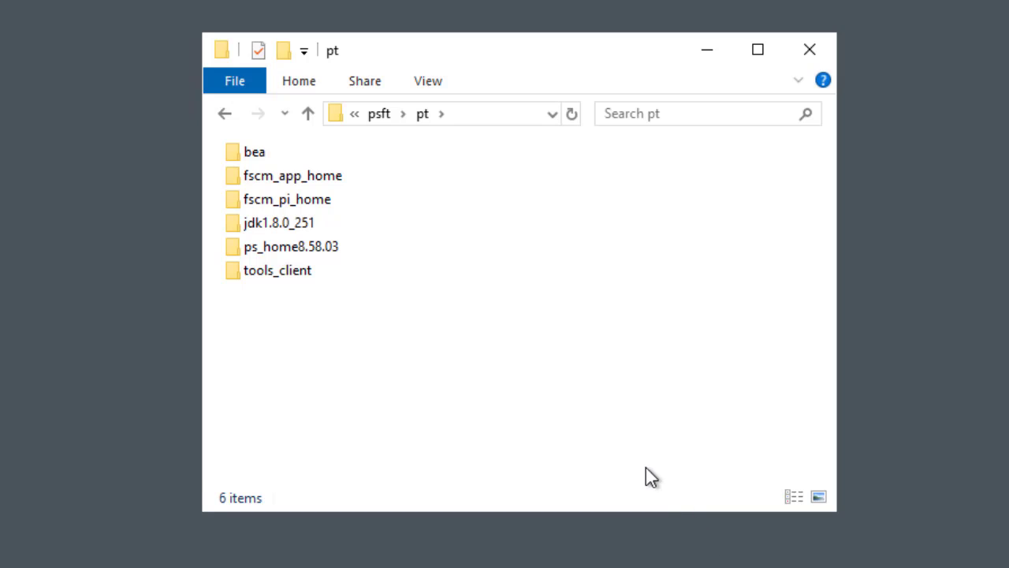
double_click(252, 154)
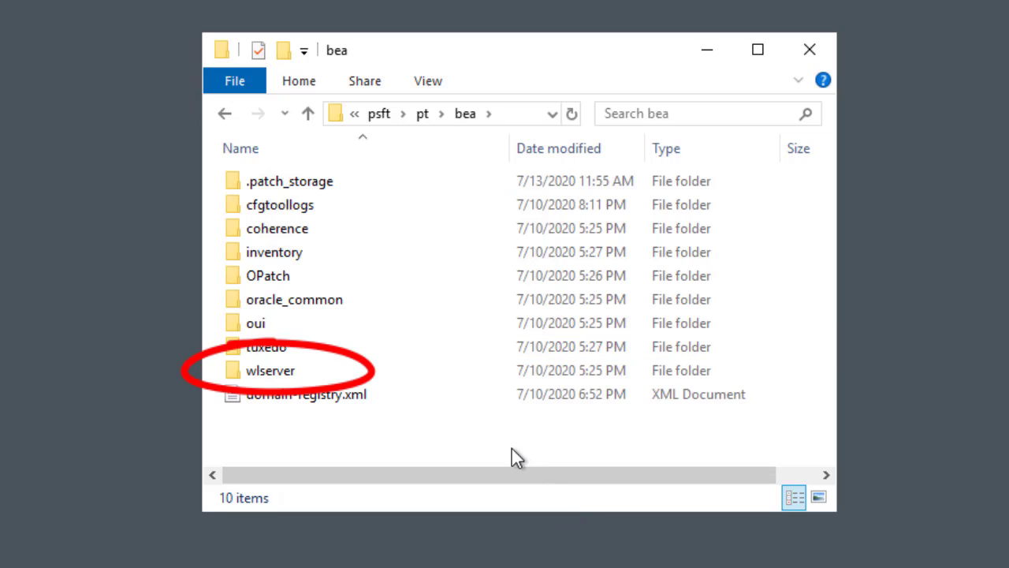
click(313, 122)
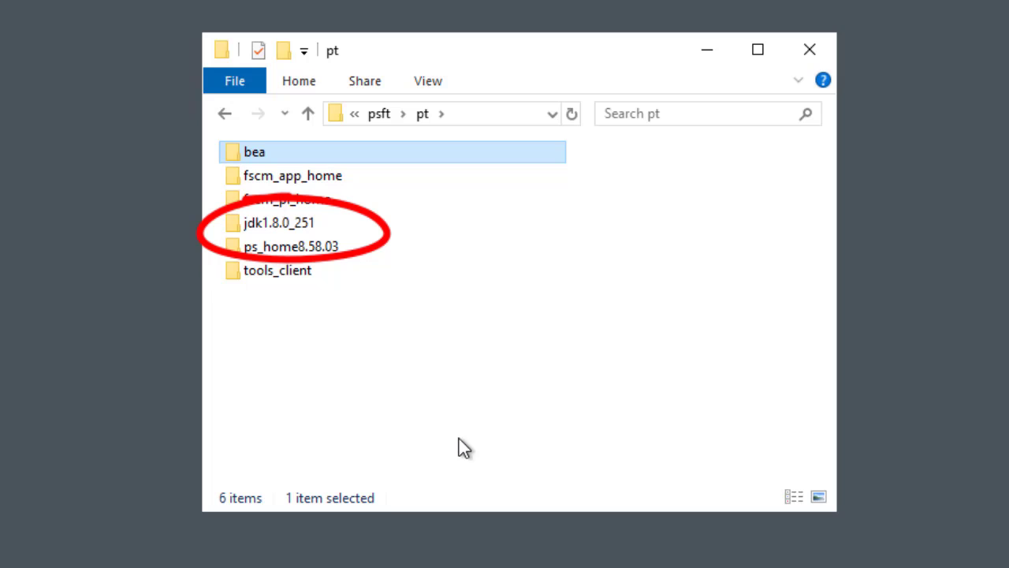
double_click(311, 248)
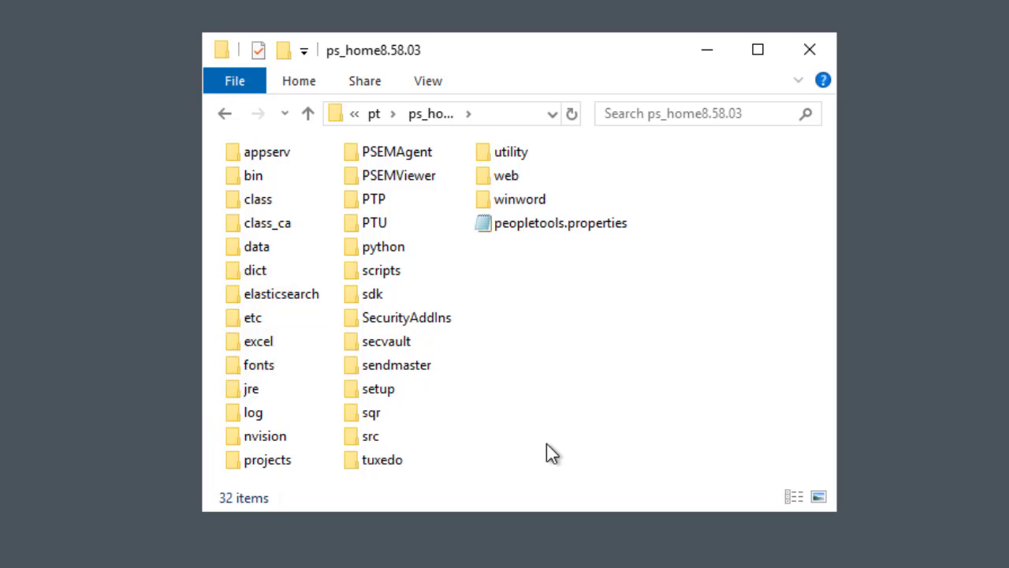
click(309, 115)
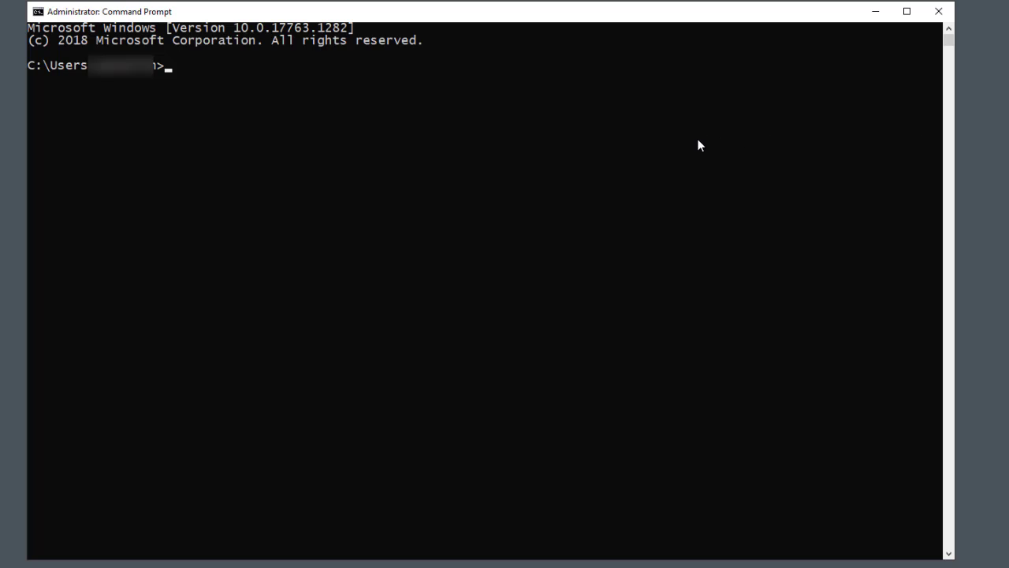
Check that C:\psft\pt\jdk1.8.0_251\bin reports Java version 1.8.0_251.
text(cd C:\psft\pt\jd)
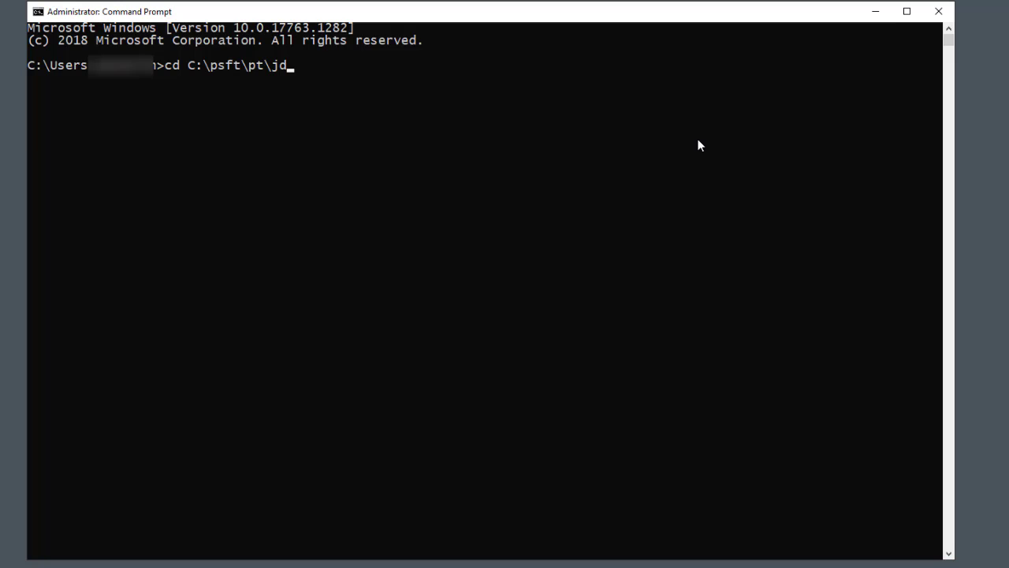
text(k)
text(1.8.0_25)
text(1in)
key(Return)
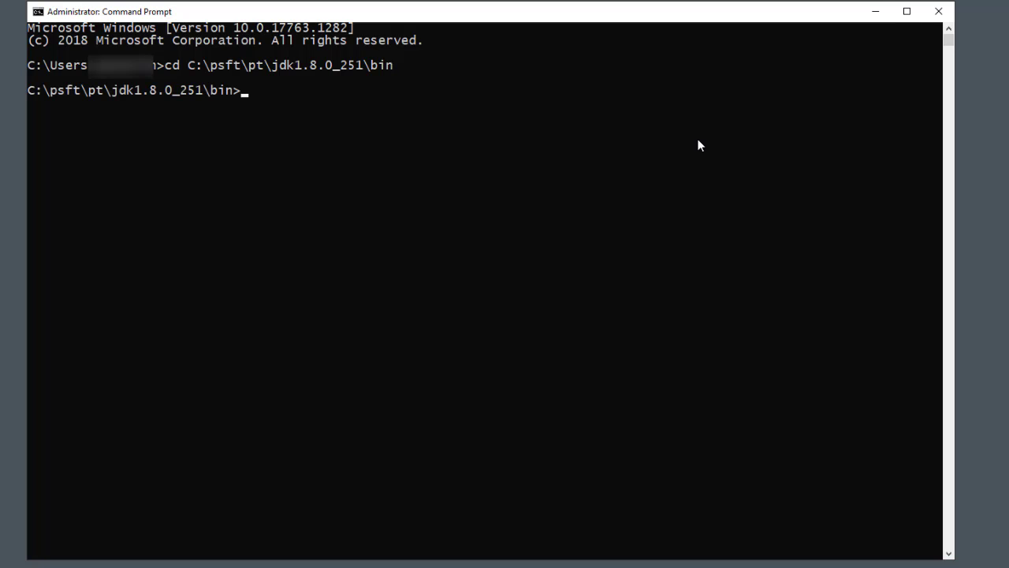
text(java -version)
key(Return)
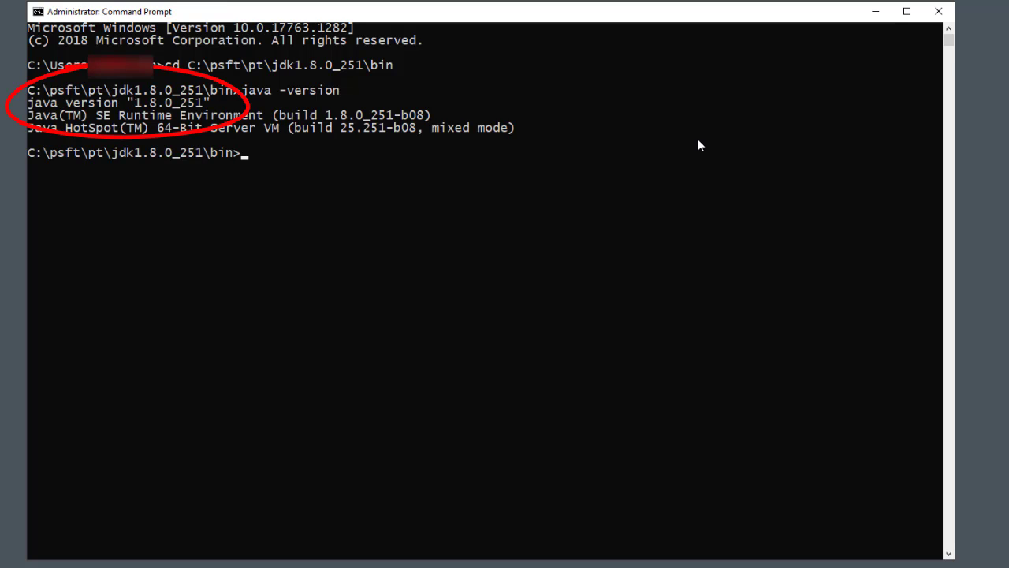
Check that the ps_home8.58.03\jre\bin Java also reports version 1.8.0_251.
text(c)
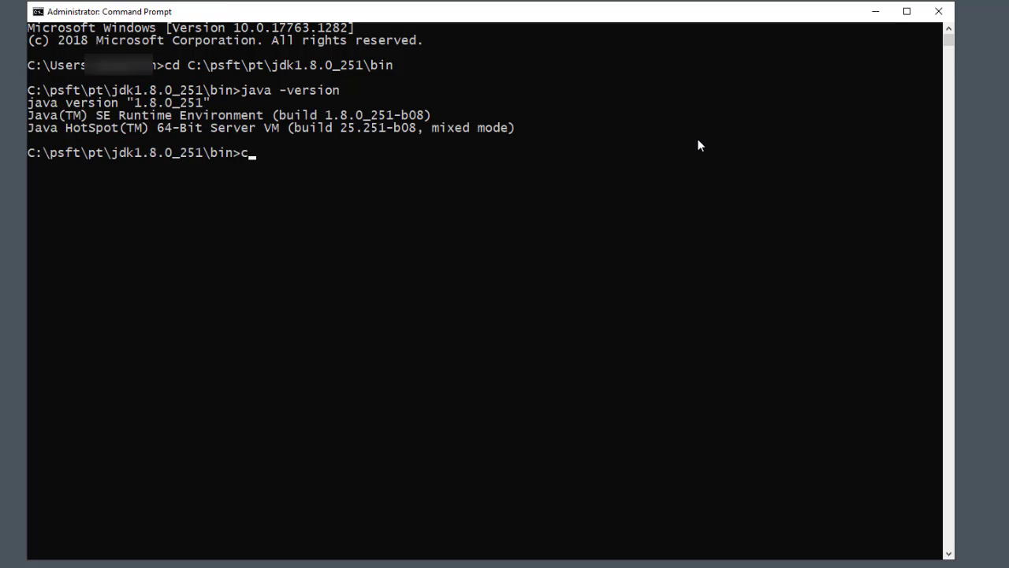
text(d C:\psft\pt)
text(\ps)
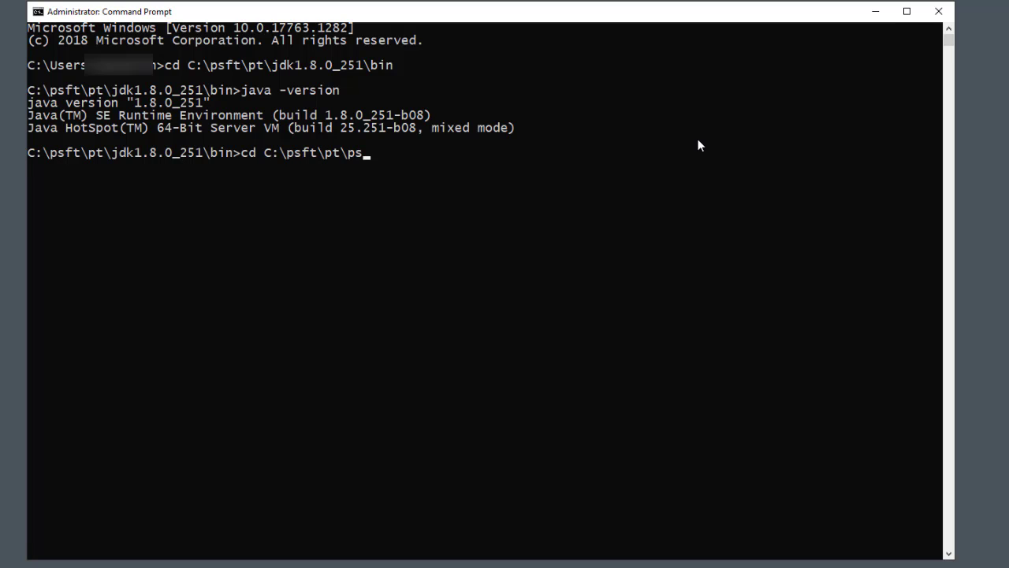
text(_home8.58.03)
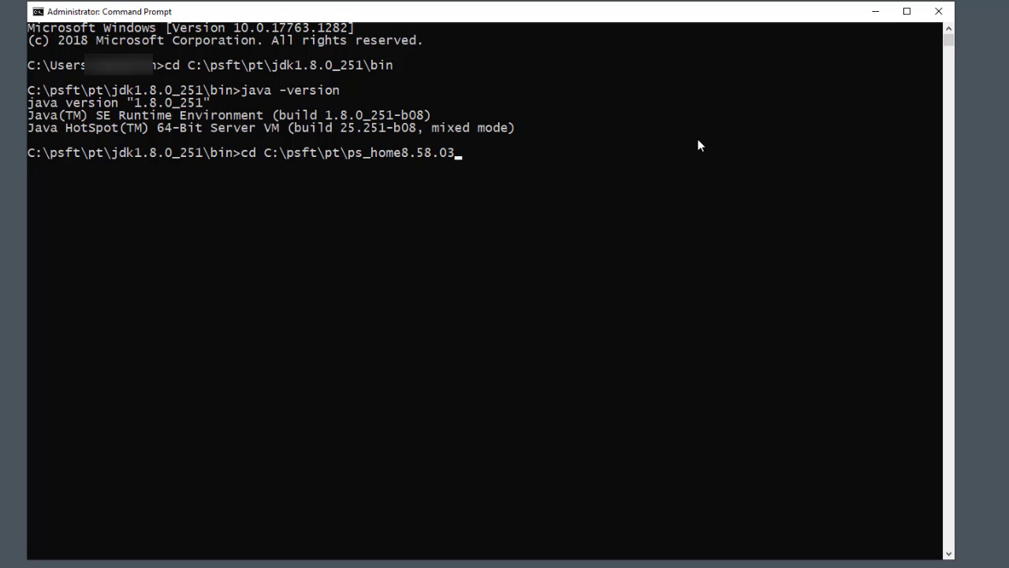
text(\jre\bin)
key(Return)
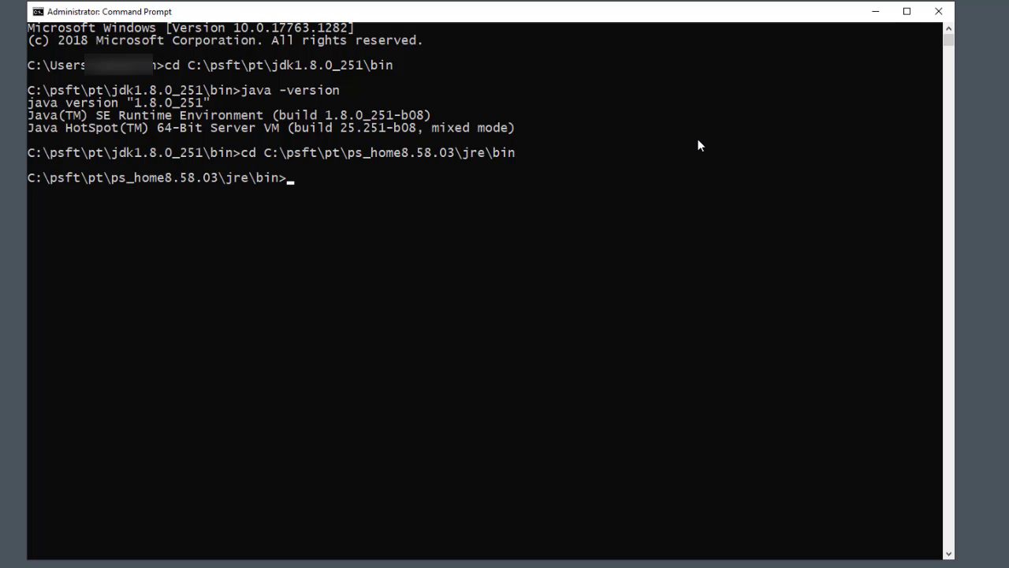
text(java -version)
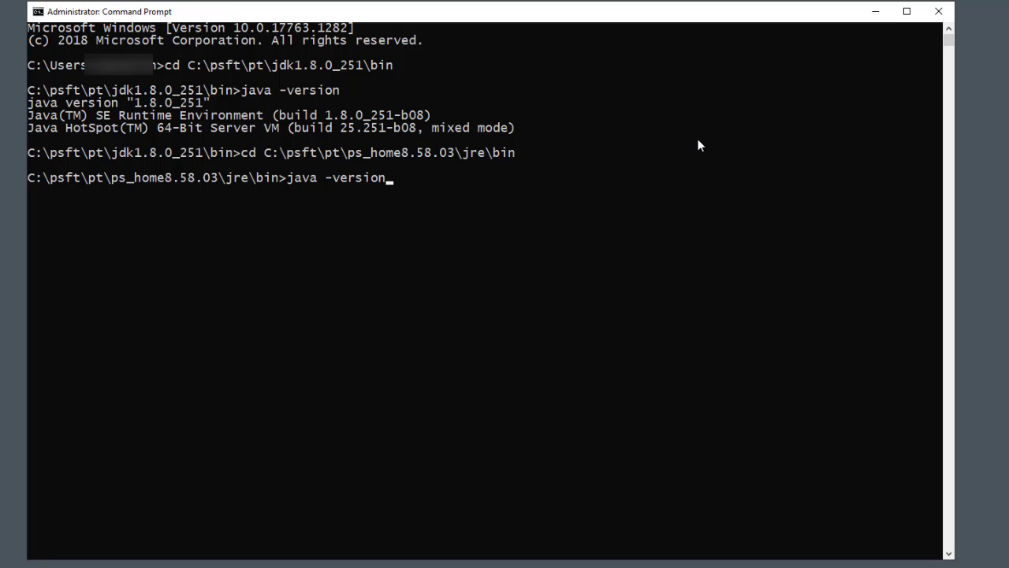
key(Return)
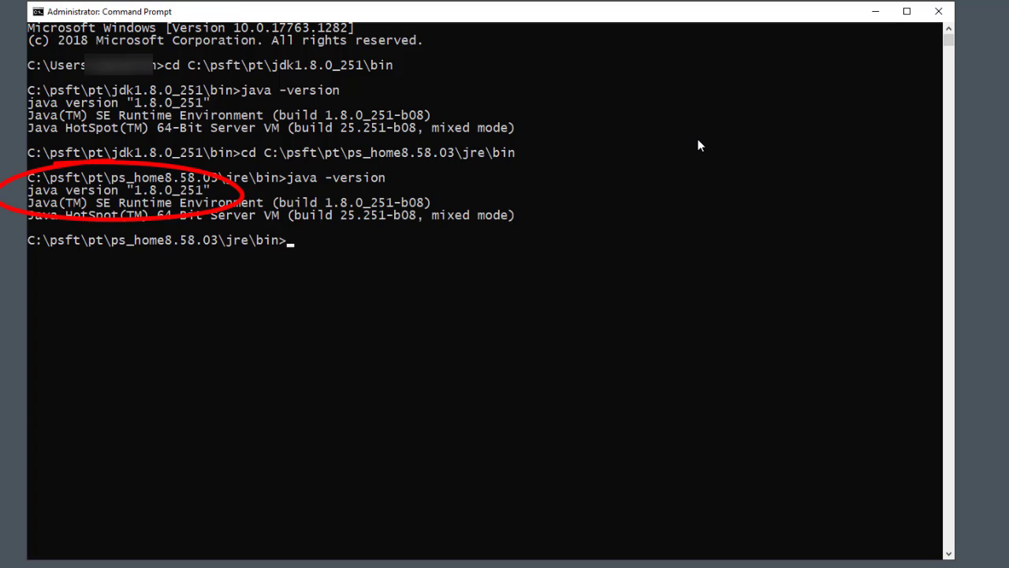
text(set ORACLE_H)
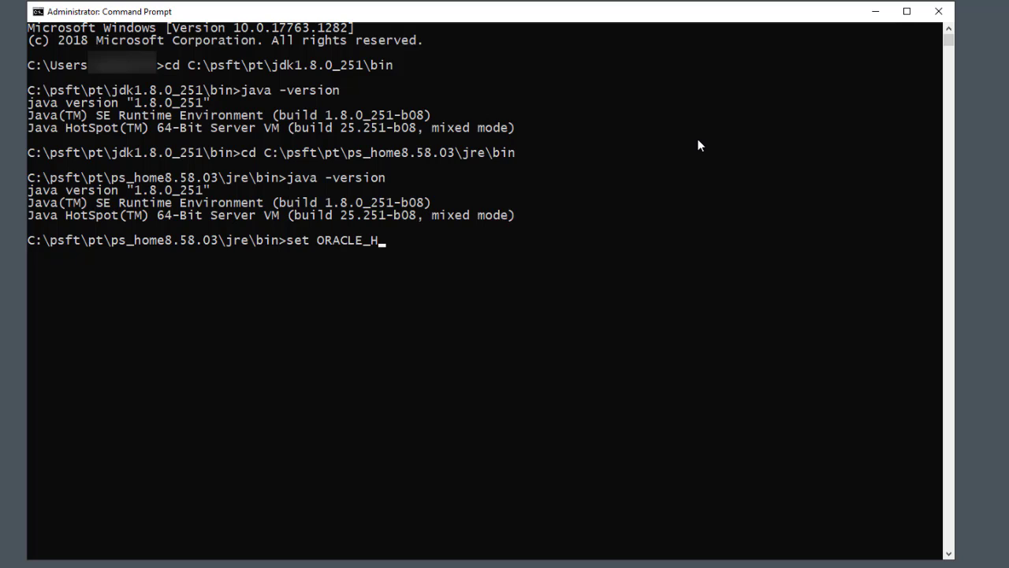
text(OME=C:\psft\pt\bea)
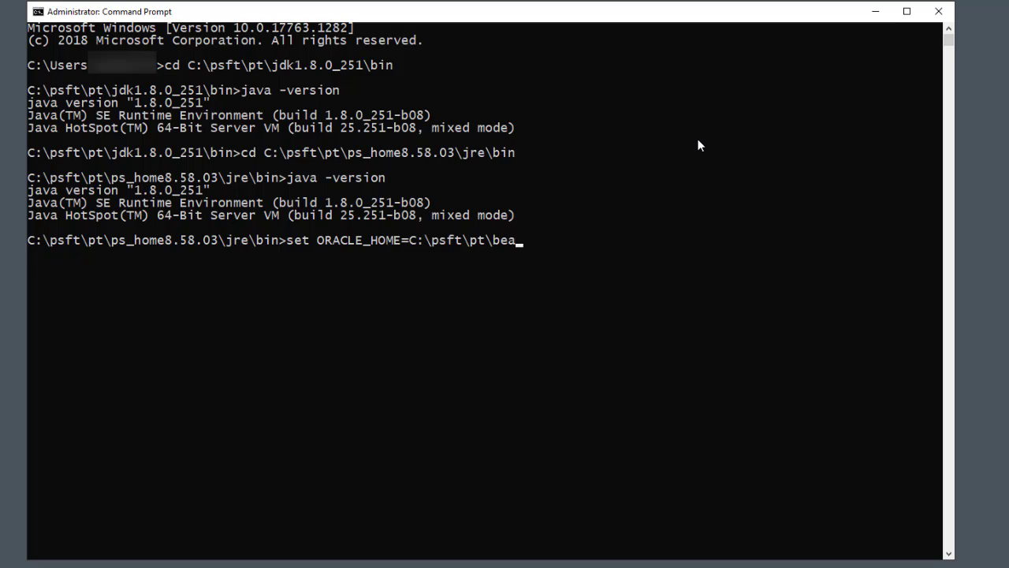
Set ORACLE_HOME to C:\psft\pt\bea and save the opatch lsinventory output (JDK 1.8.0_251) to C:\temp\weblogicpatch.txt.
key(Return)
text(cd )
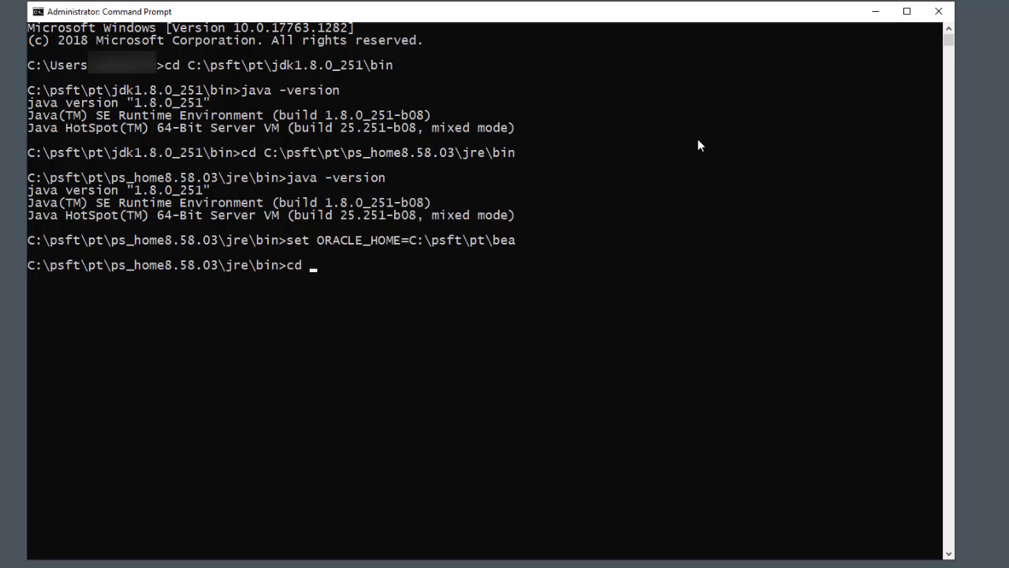
text(C:\psft\pt\bea\)
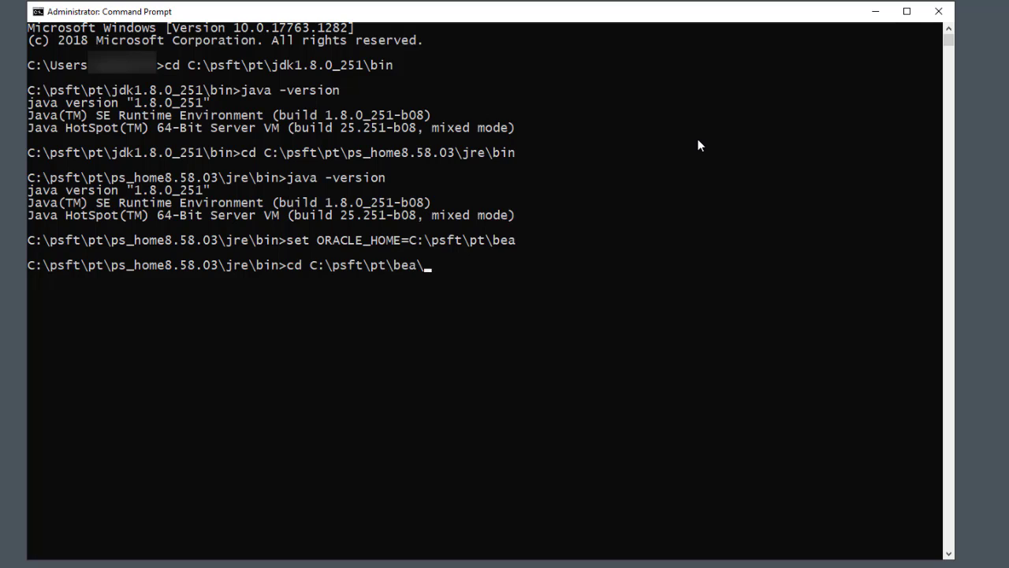
text(OPatch)
key(Return)
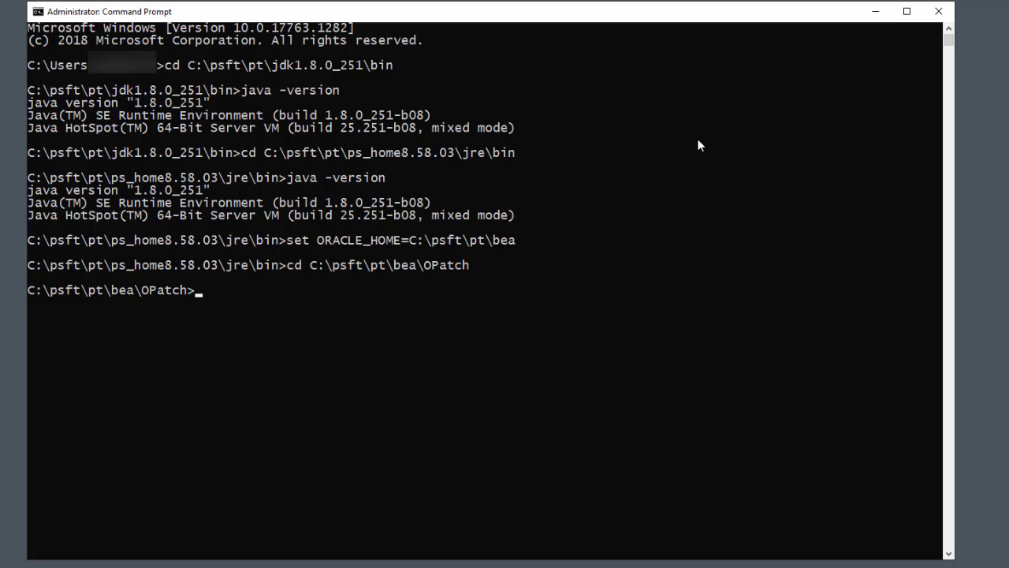
text(opatch lsinvento)
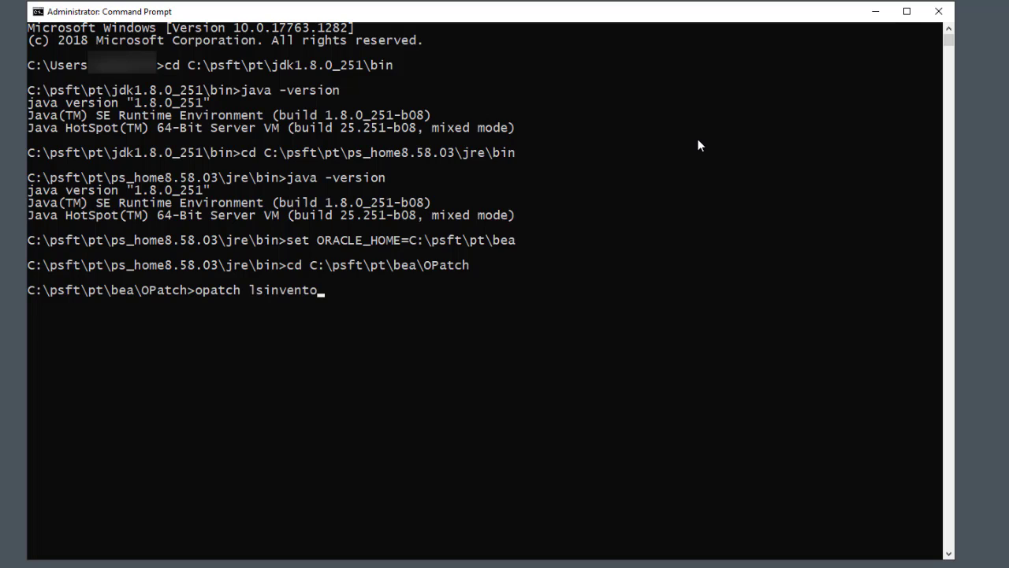
text(ry -jdk C:\psft\pt)
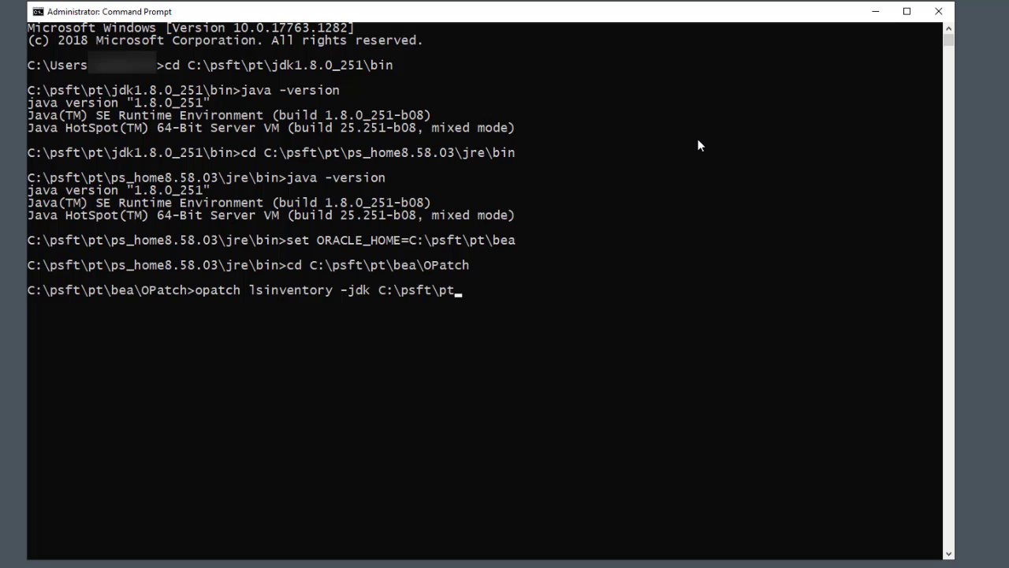
text(\jdk1.8.0_251 )
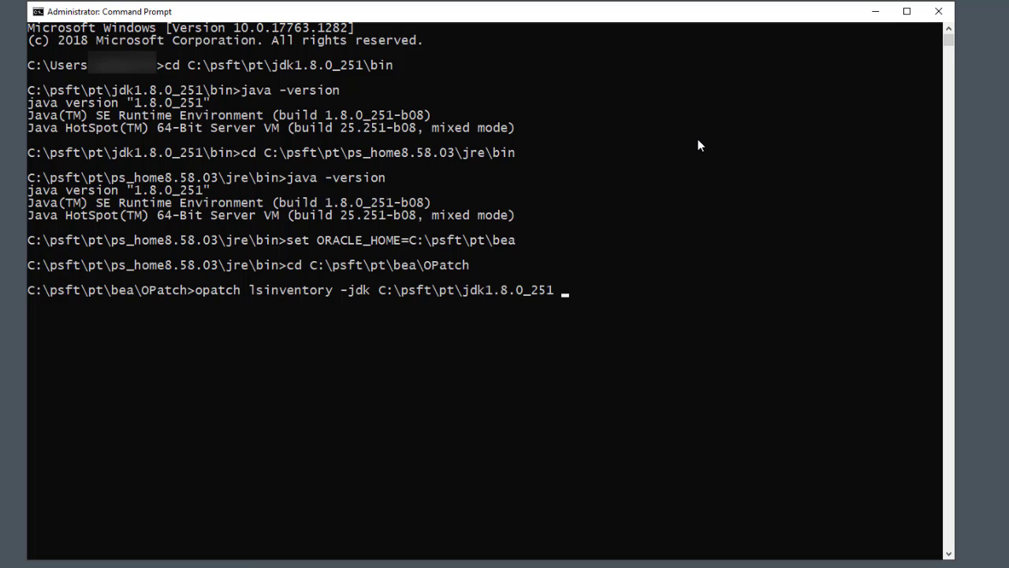
text(> C:	emp\weblogicpatc)
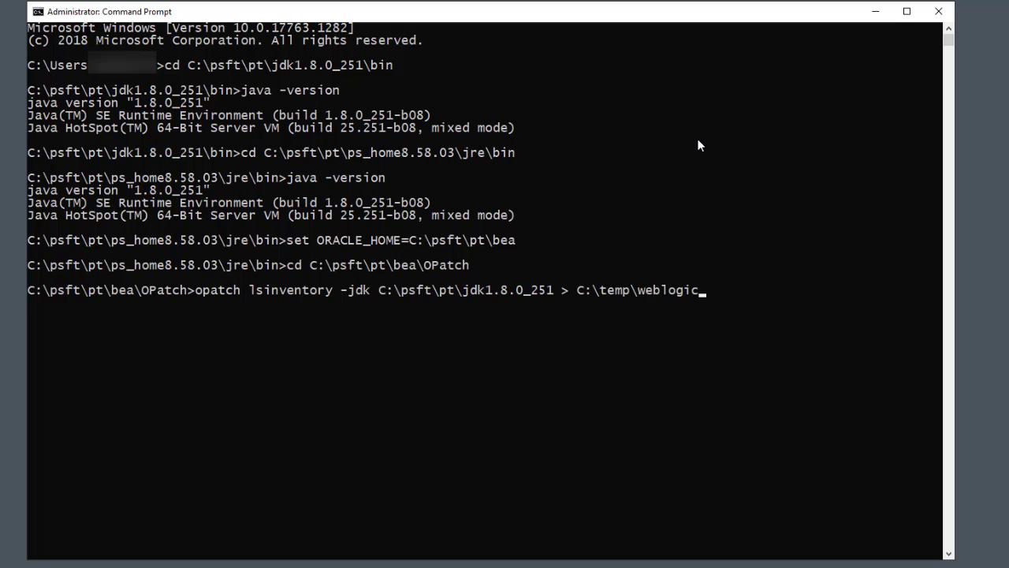
text(h.txt)
key(Return)
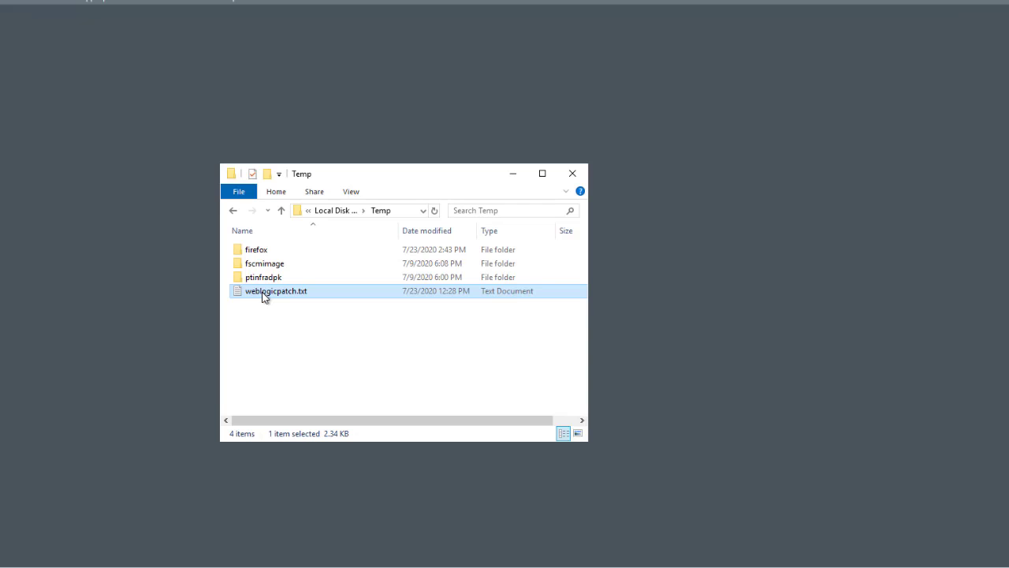
Open weblogicpatch.txt from C:\Temp in Notepad.
double_click(264, 293)
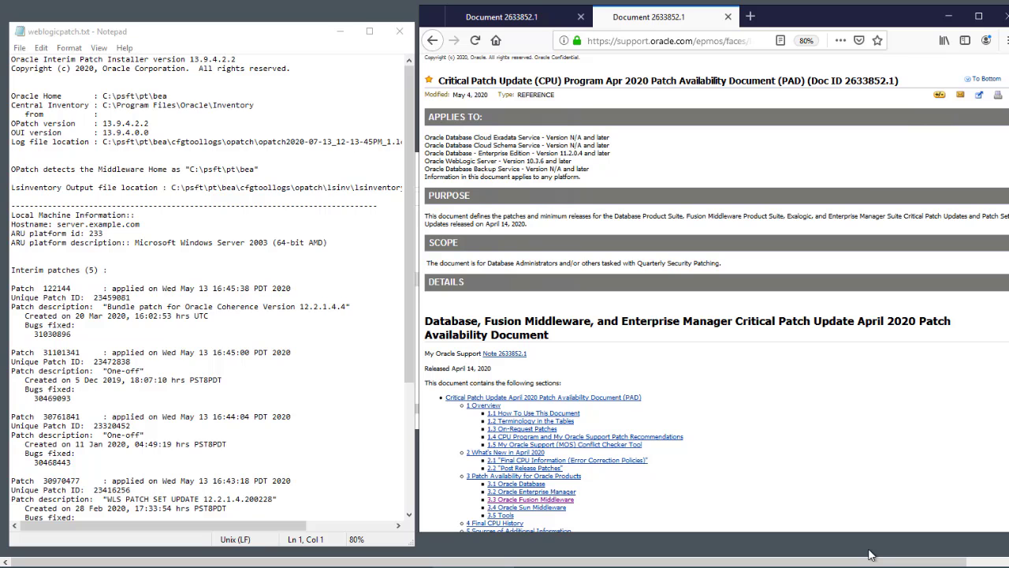
Go to the CPU document's section 3.3.47 Oracle WebLogic Server and scroll Notepad to the WLS PSU 12.2.1.4.200228 entry.
click(556, 500)
scroll(623, 465, down, 5)
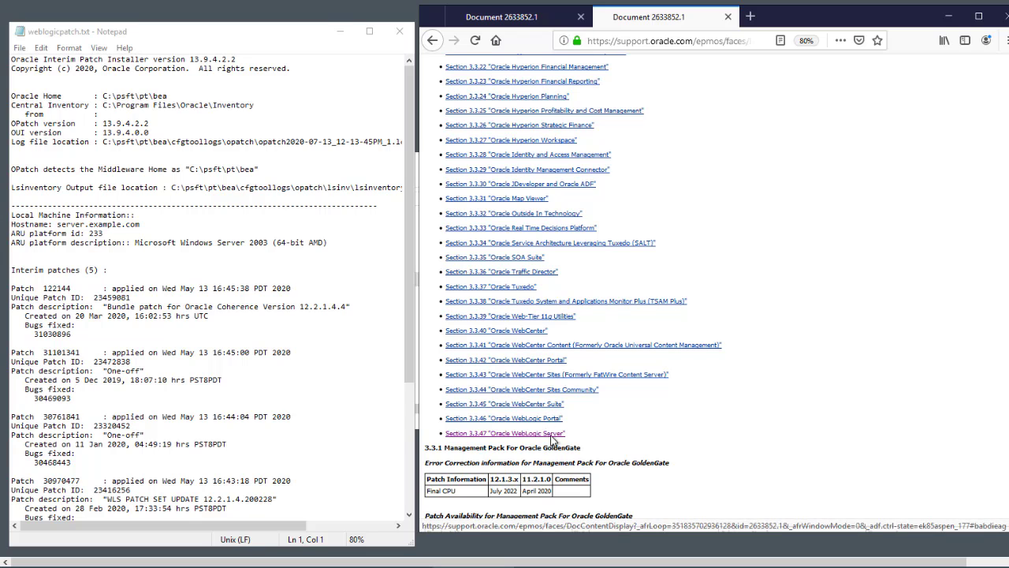
click(550, 435)
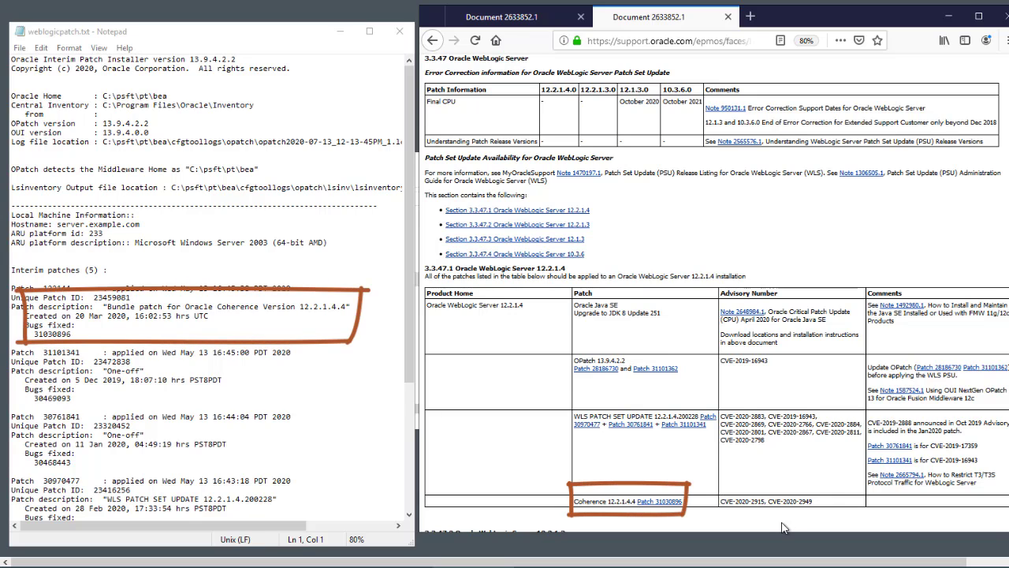
drag(406, 388, 406, 482)
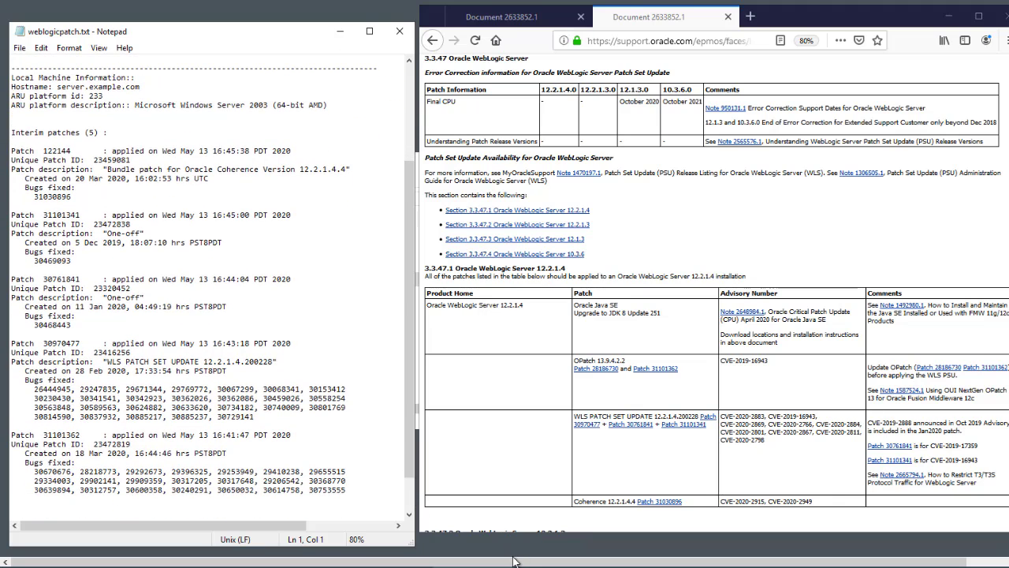
scroll(409, 505, down, 2)
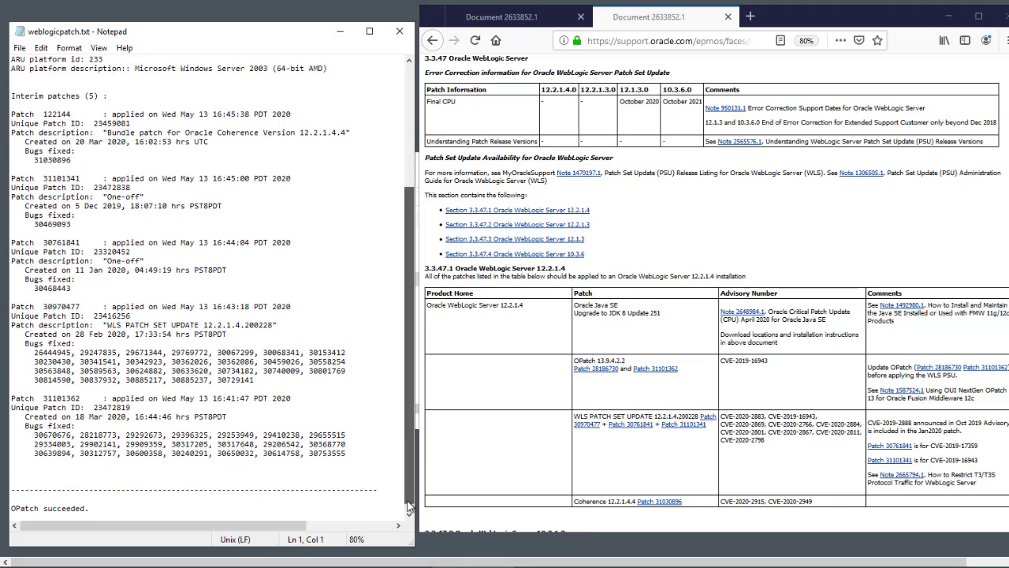
scroll(409, 505, down, 1)
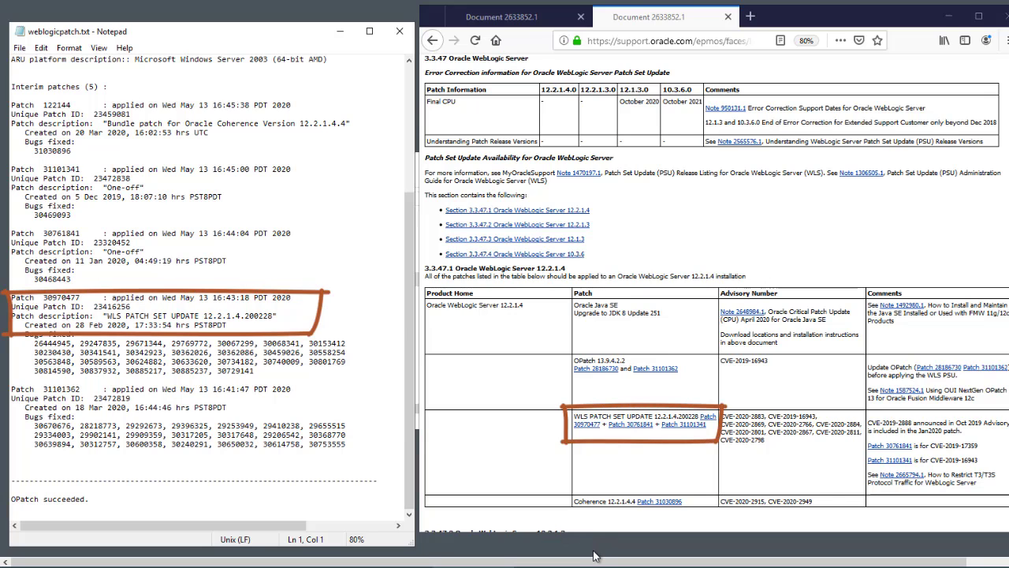